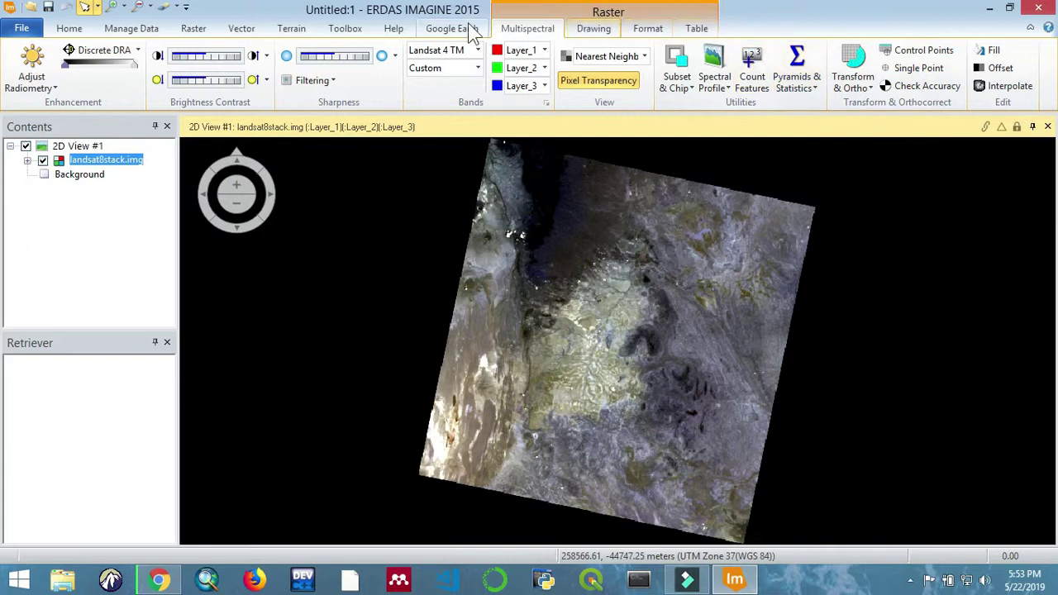
Step: On the Raster tab, expand Scientific's Functions list to show Two Image Functions
left_click(191, 29)
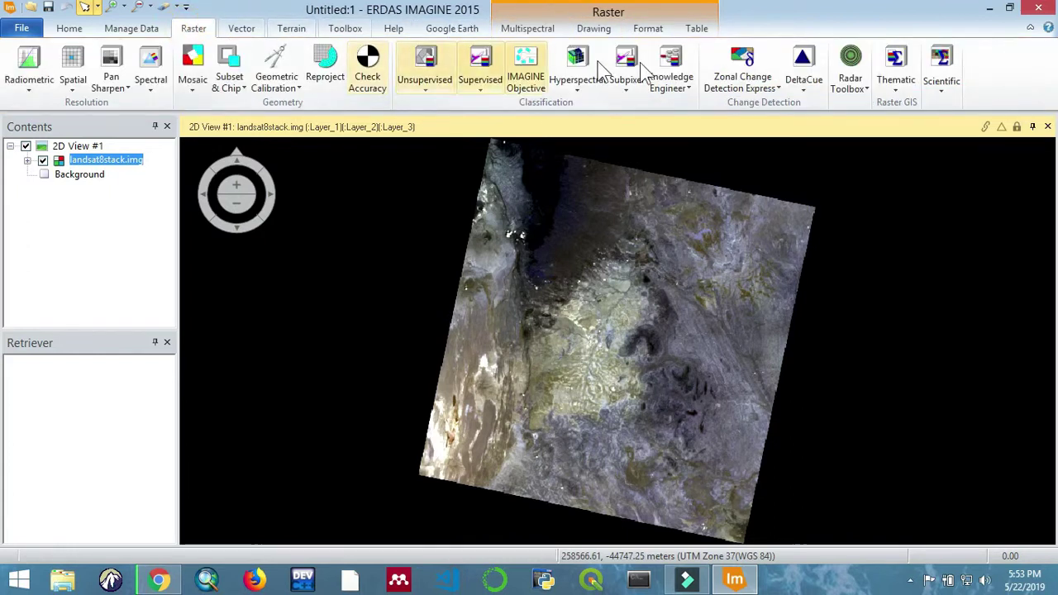
left_click(942, 91)
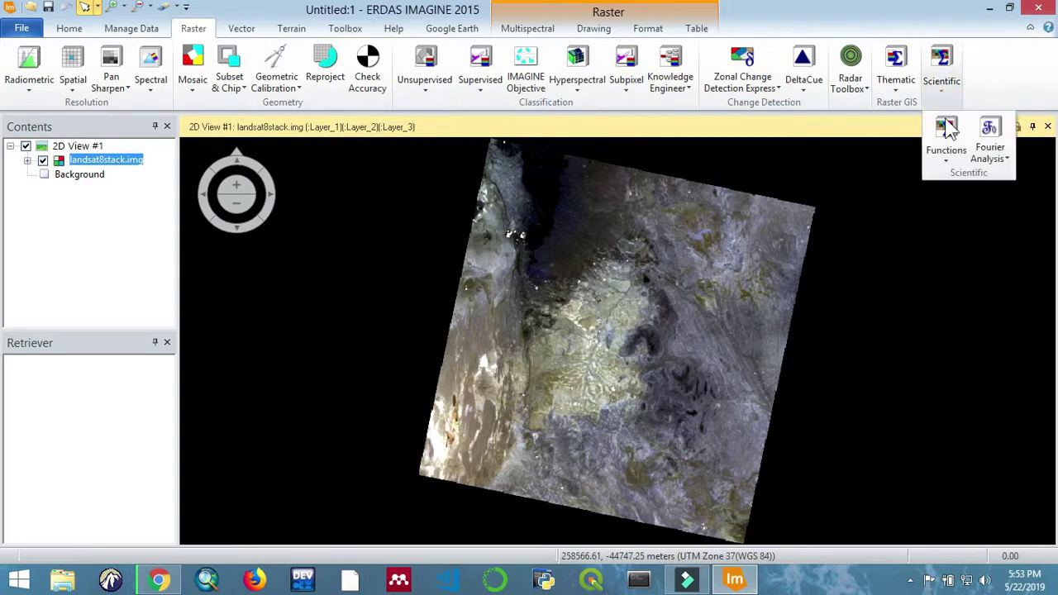
left_click(946, 161)
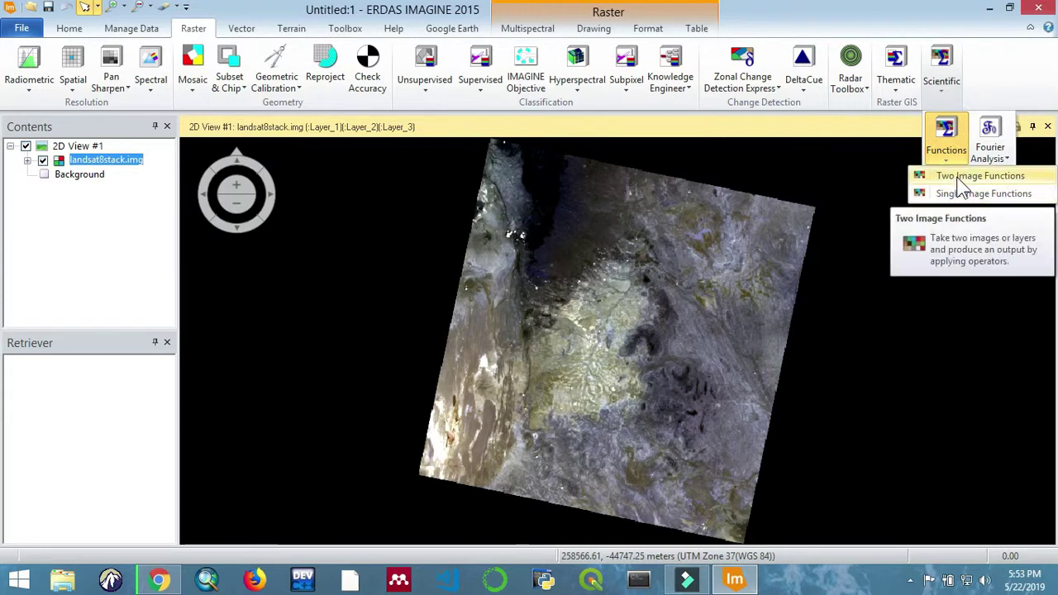
Step: Open Two Image Functions and confirm landsat8stack.img with All layers as both inputs
left_click(962, 184)
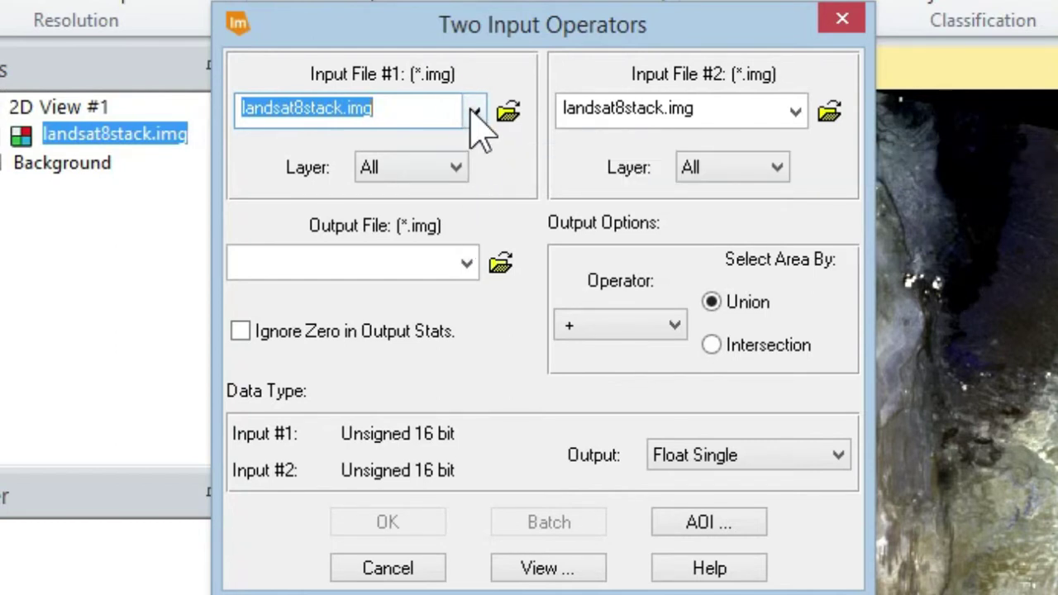
left_click(470, 108)
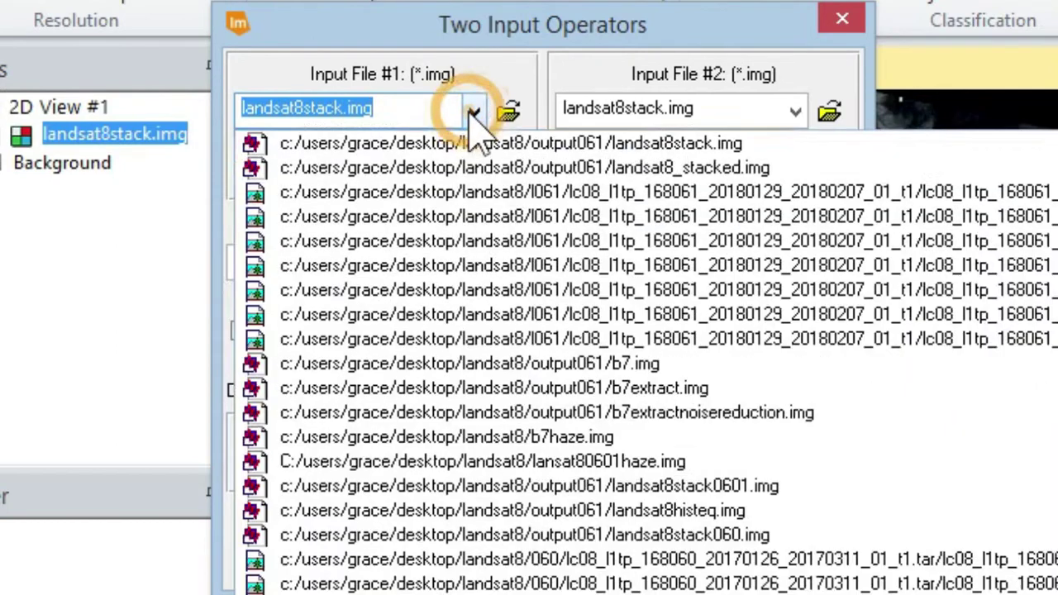
left_click(470, 110)
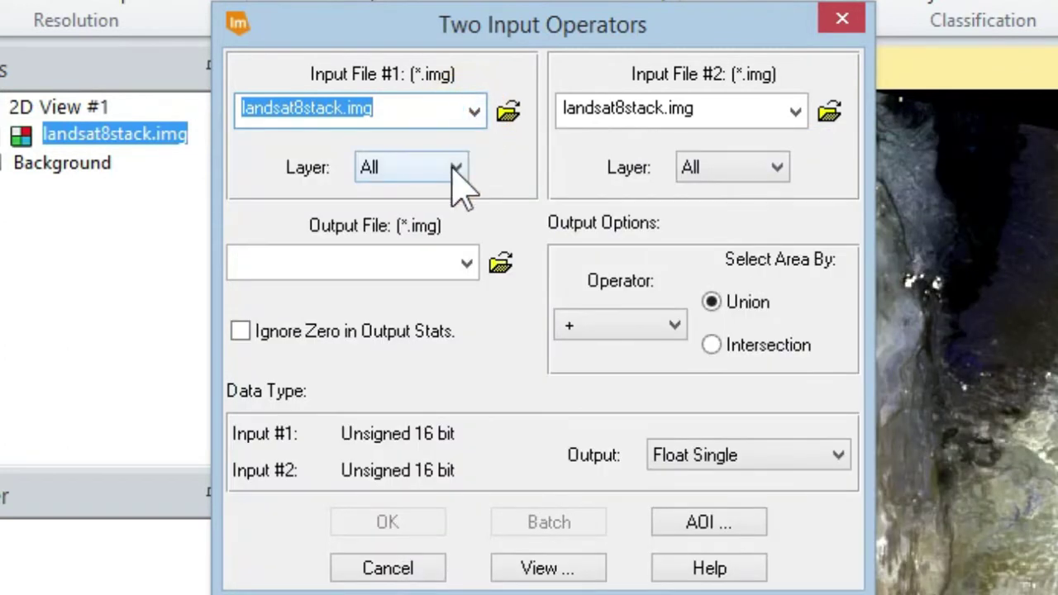
left_click(456, 167)
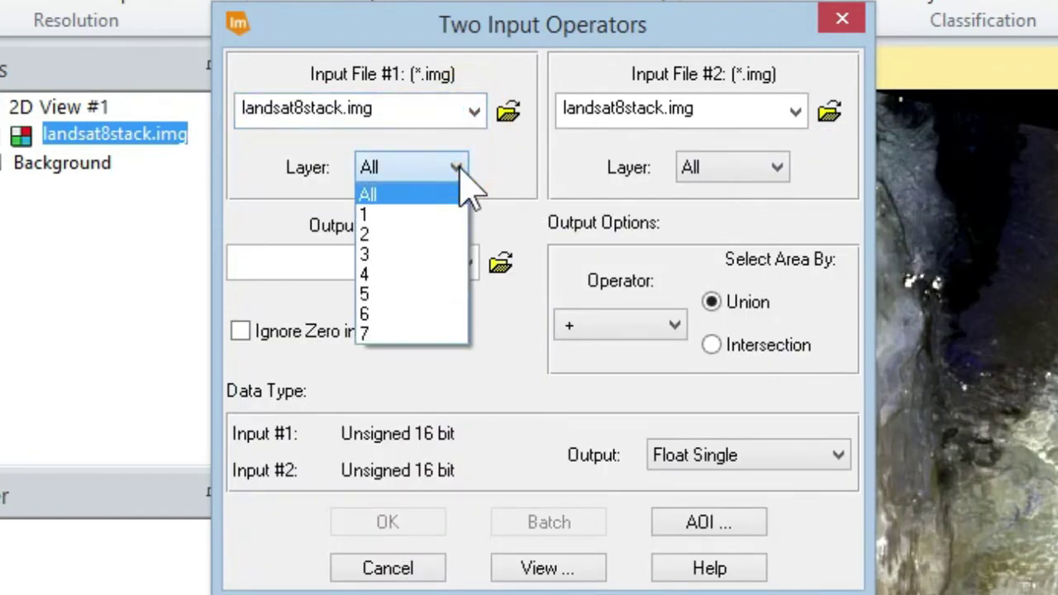
left_click(453, 168)
left_click(751, 166)
left_click(756, 172)
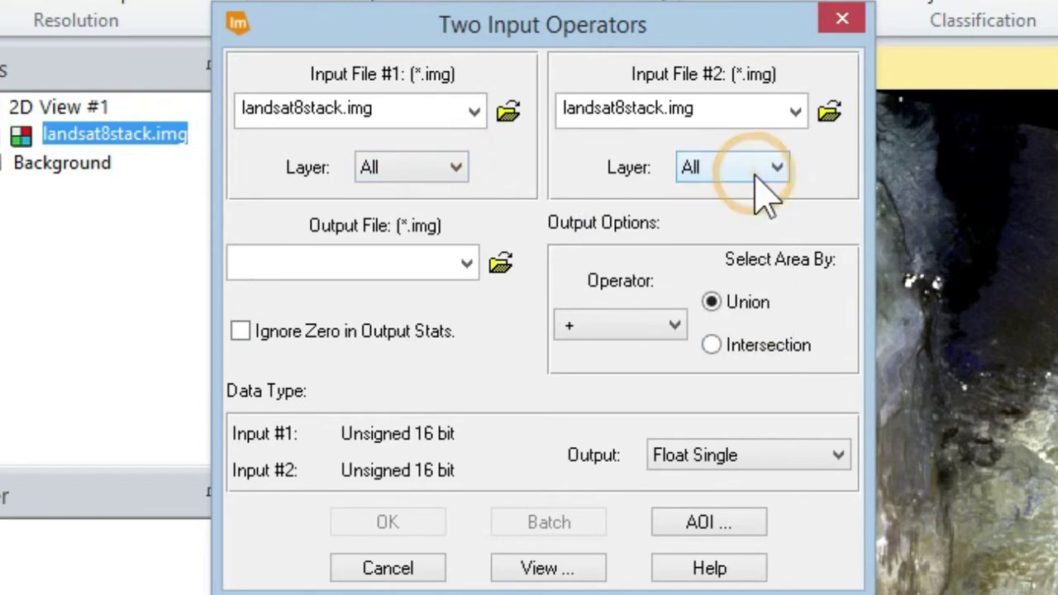
left_click(467, 265)
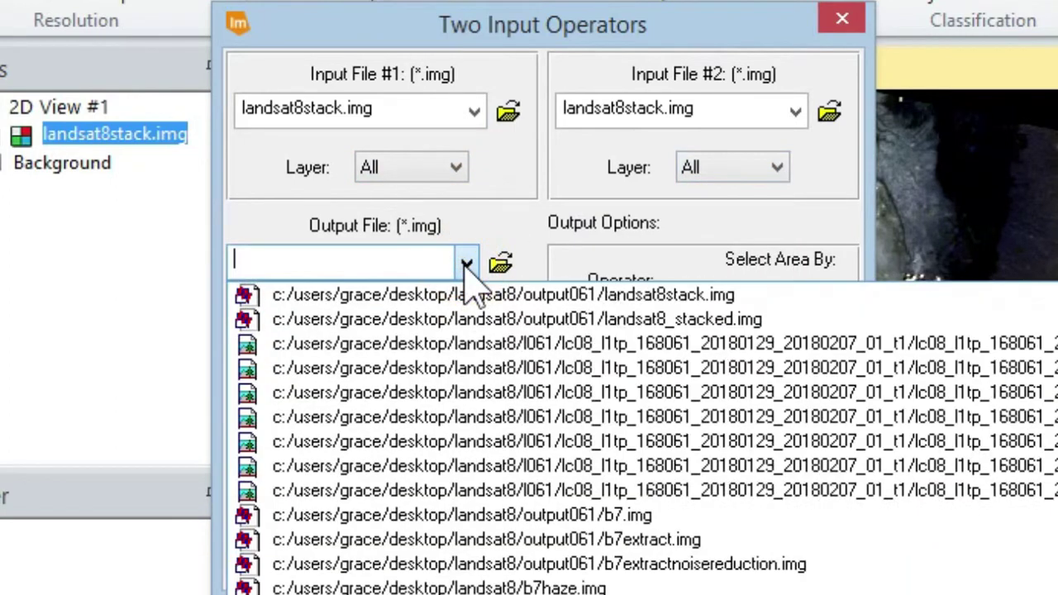
left_click(466, 265)
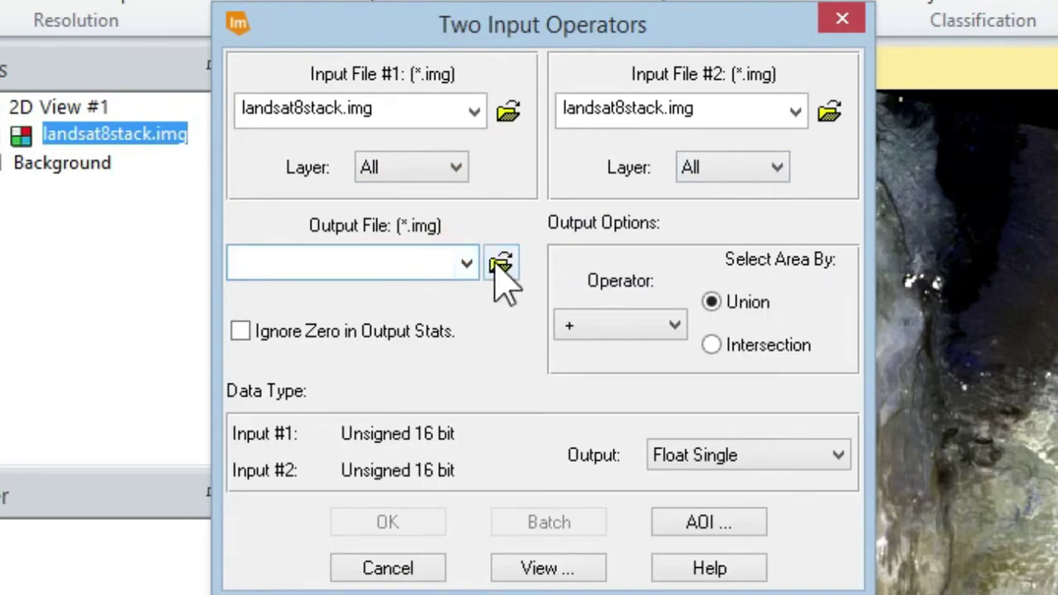
Step: Browse to the output061 folder and enter landsat8sub as the output file name
left_click(501, 264)
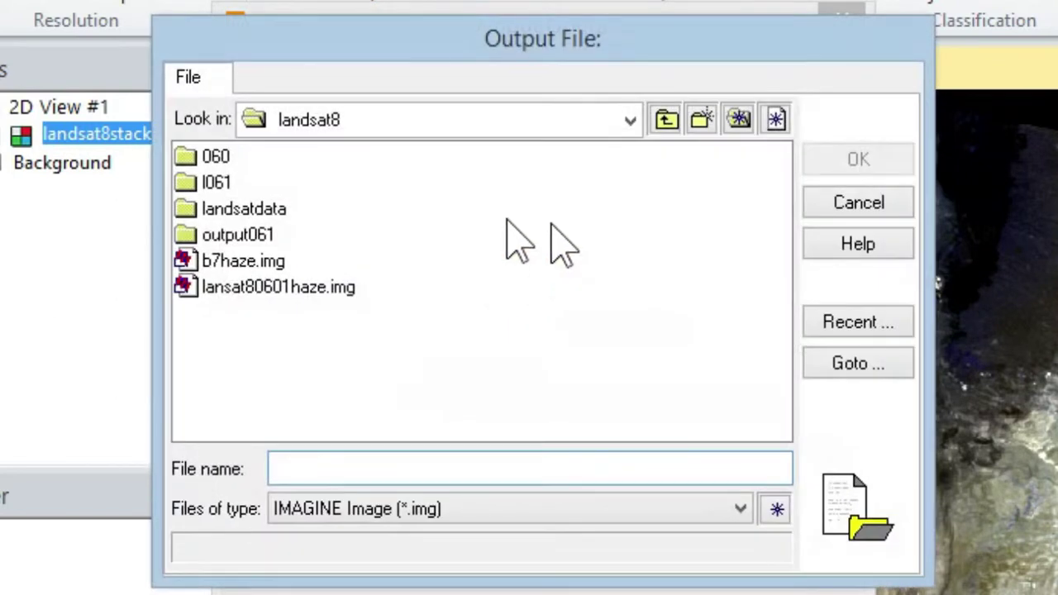
double_click(257, 234)
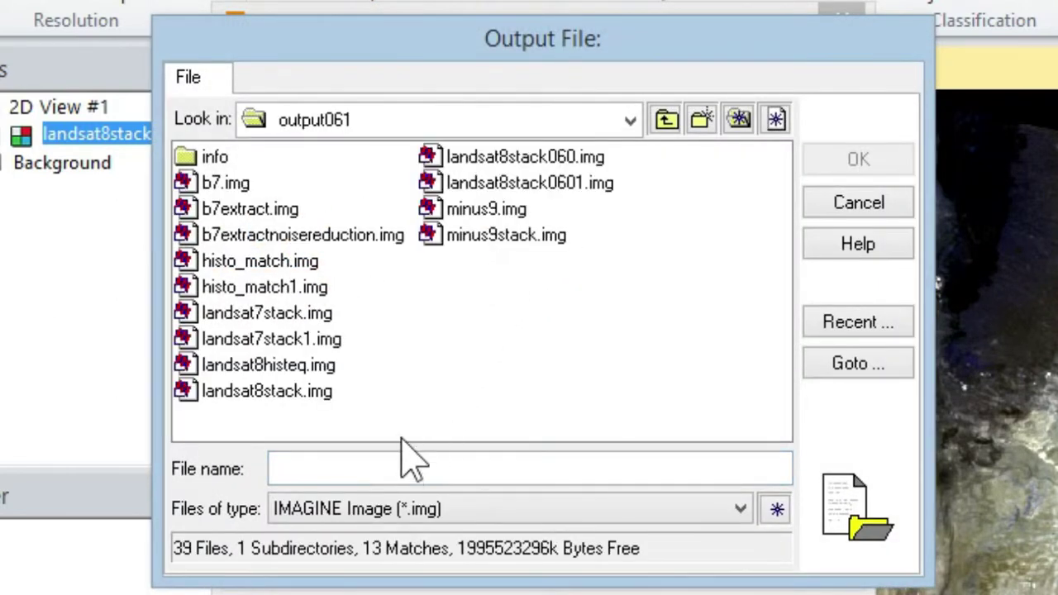
left_click(403, 463)
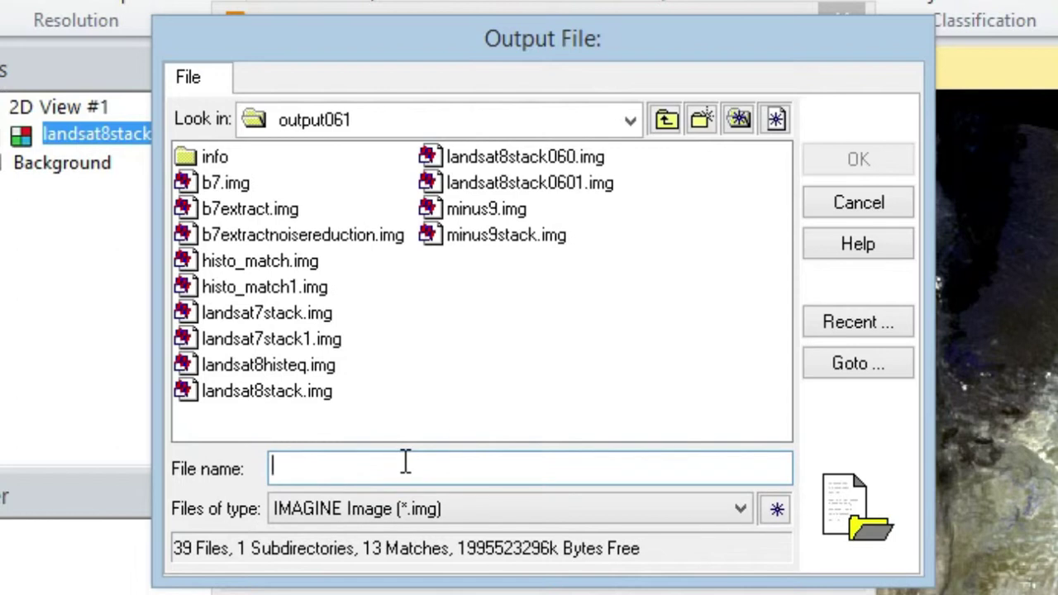
type("landsat8sub")
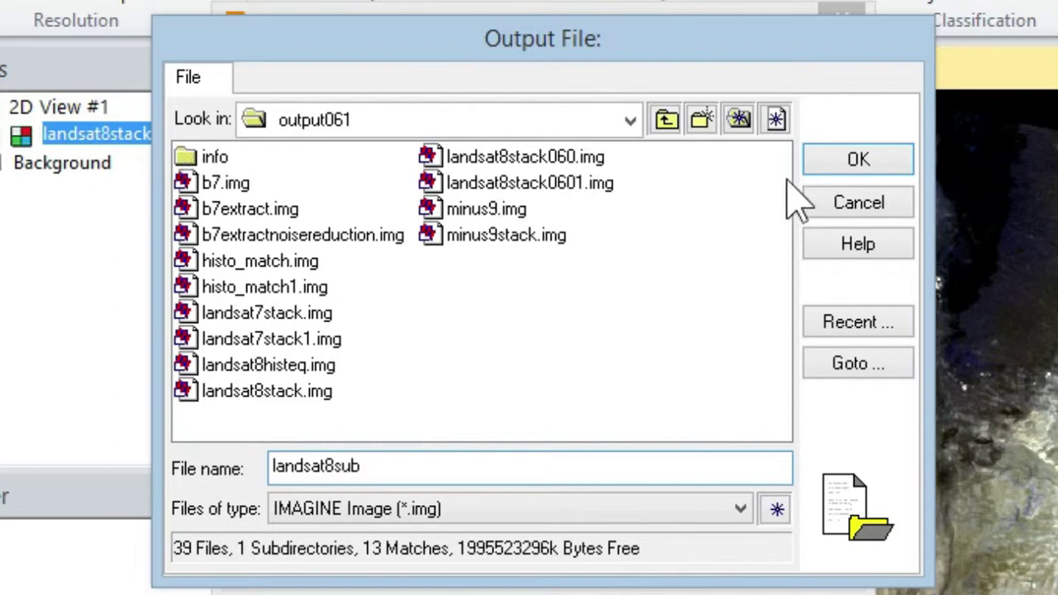
Step: Accept landsat8sub.img as output and set the operator to subtraction (-), keeping All layers
left_click(819, 157)
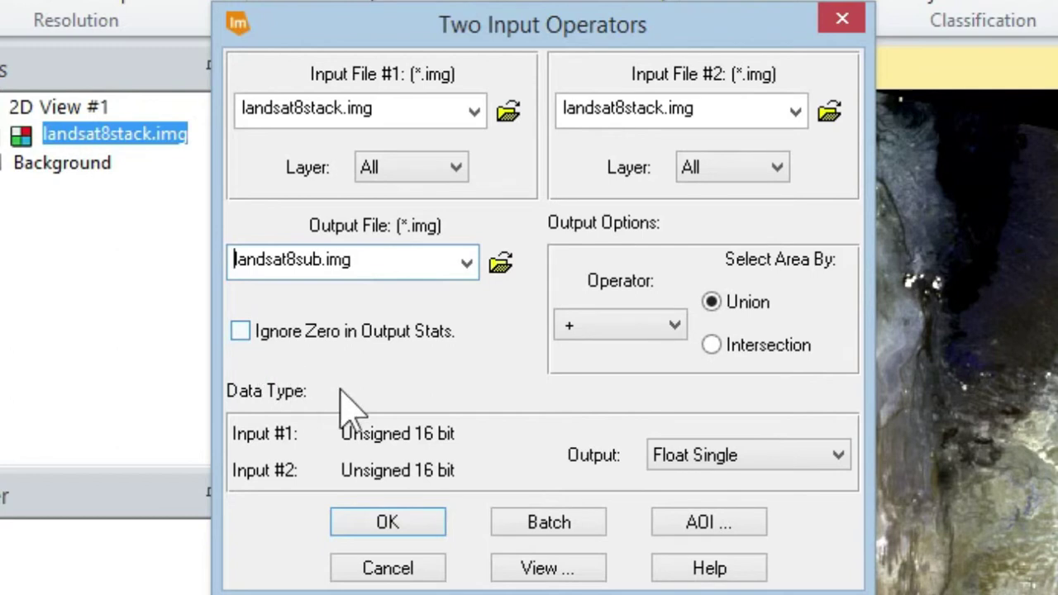
left_click(676, 326)
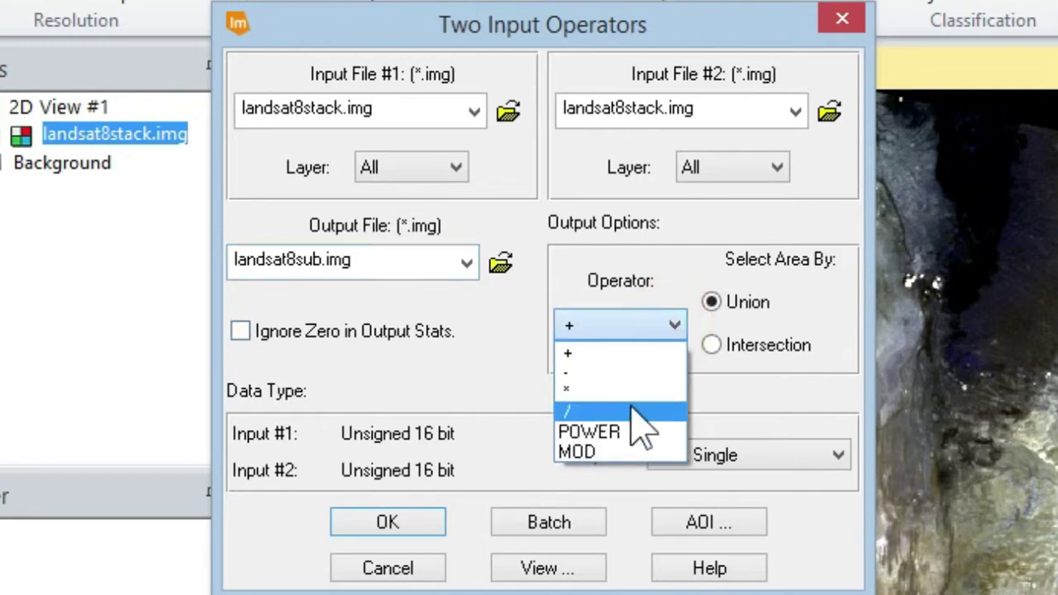
left_click(618, 370)
left_click(753, 168)
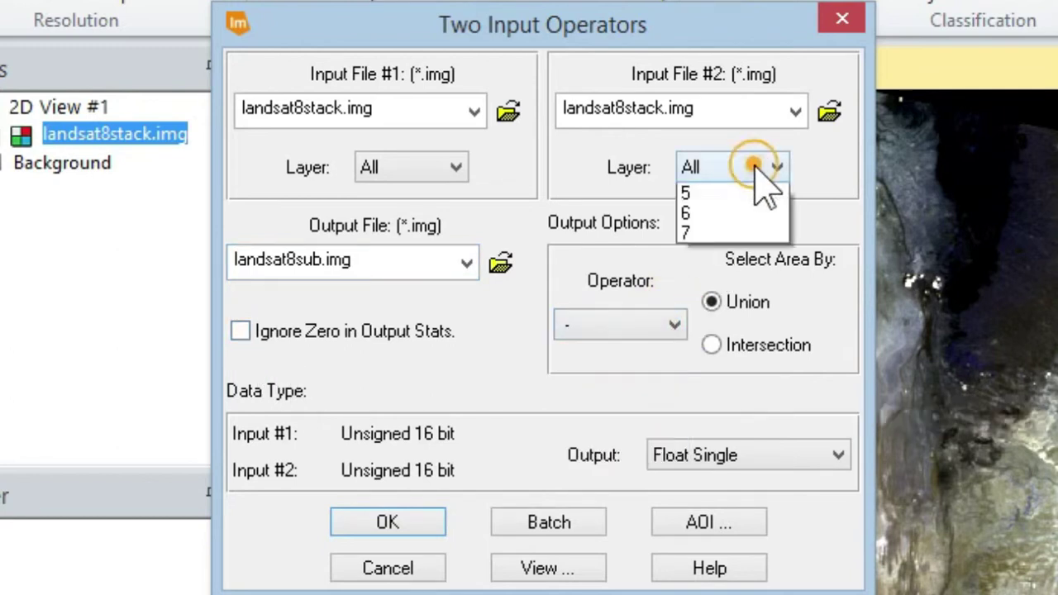
left_click(835, 184)
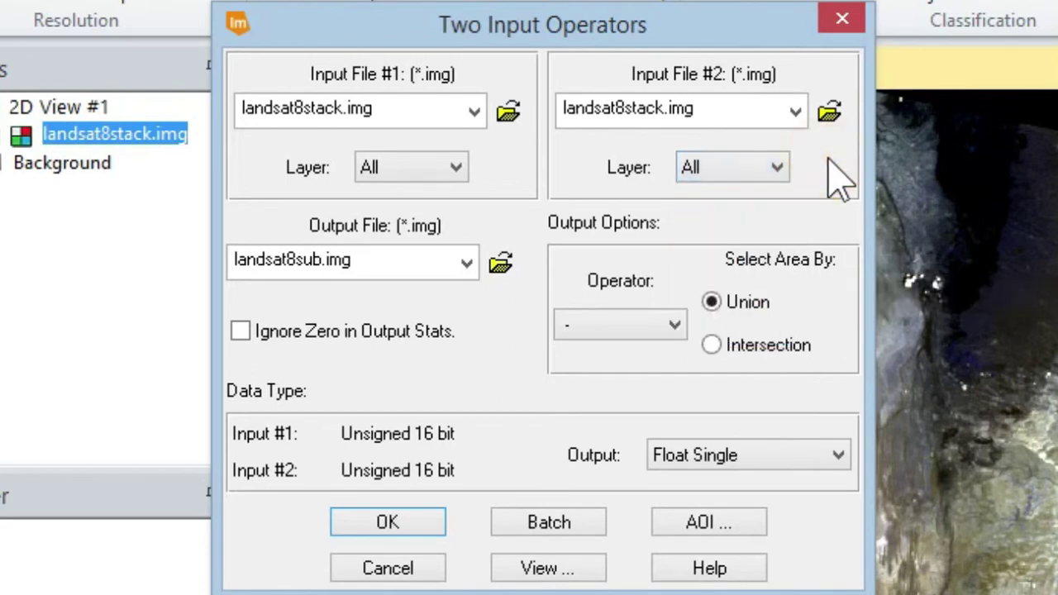
Step: Replace Input File #2 with the band 9 TIFF from the LC08 scene folder
left_click(831, 114)
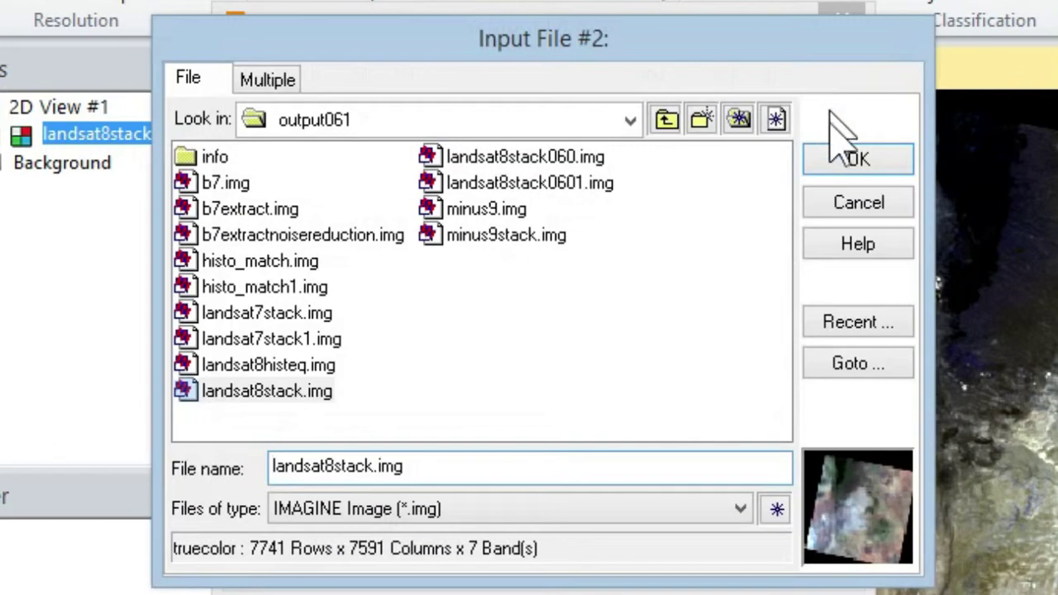
left_click(633, 509)
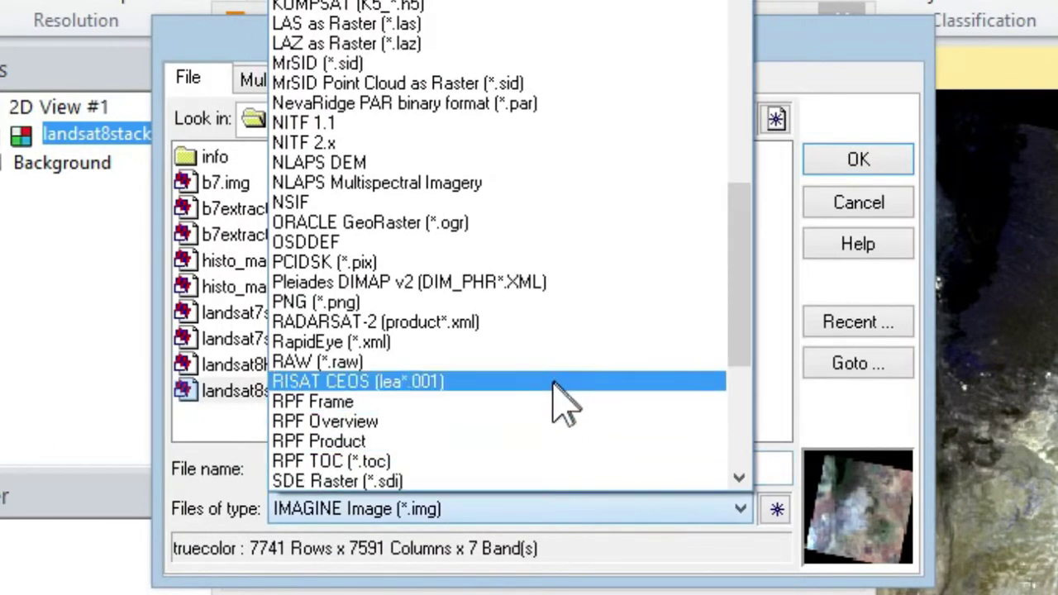
scroll(556, 397, "down", 5)
left_click(453, 364)
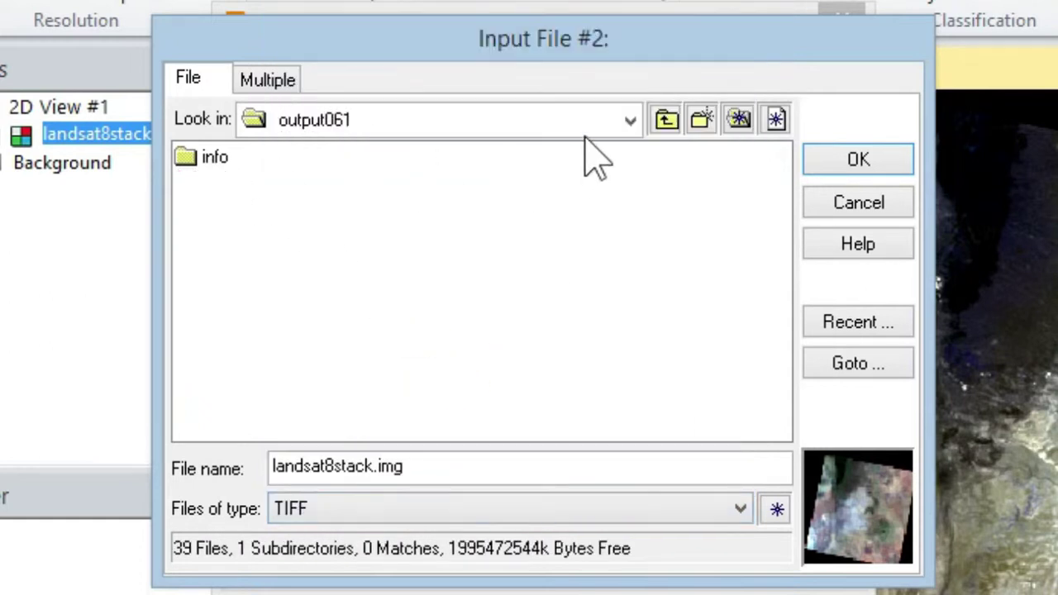
left_click(668, 118)
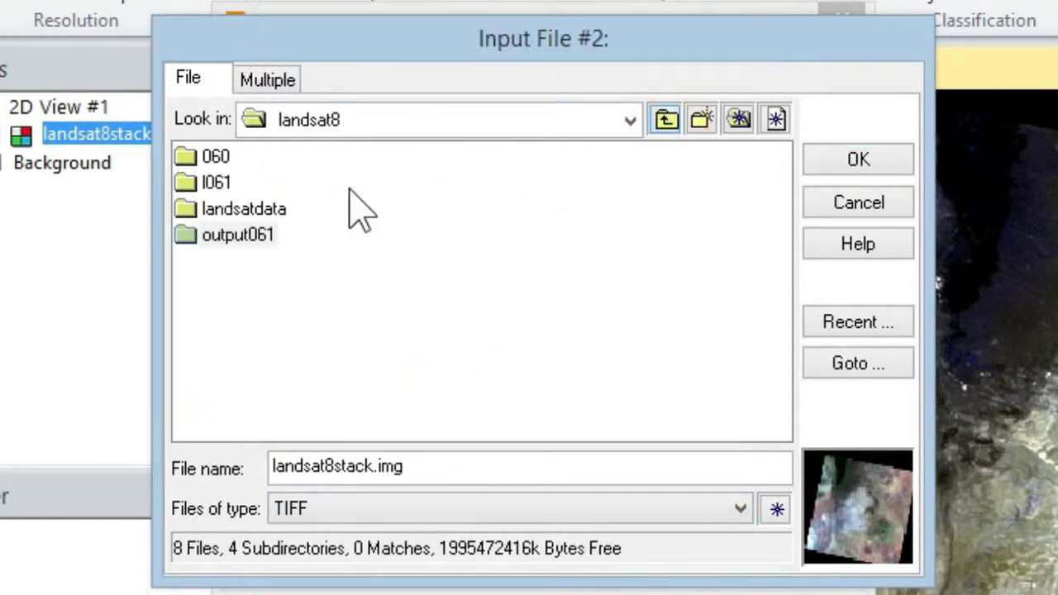
double_click(211, 182)
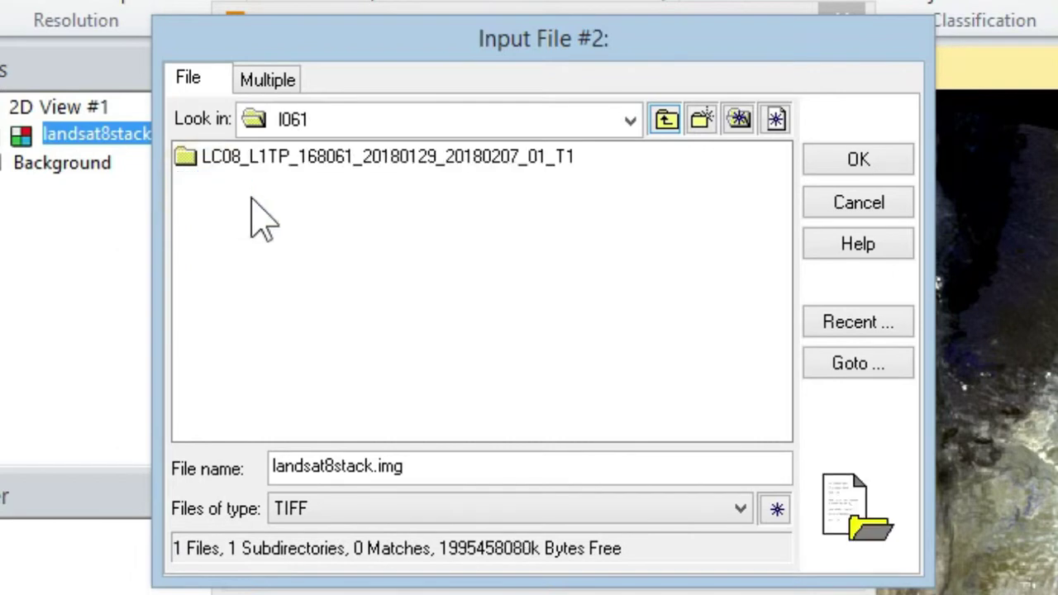
left_click(400, 156)
double_click(400, 156)
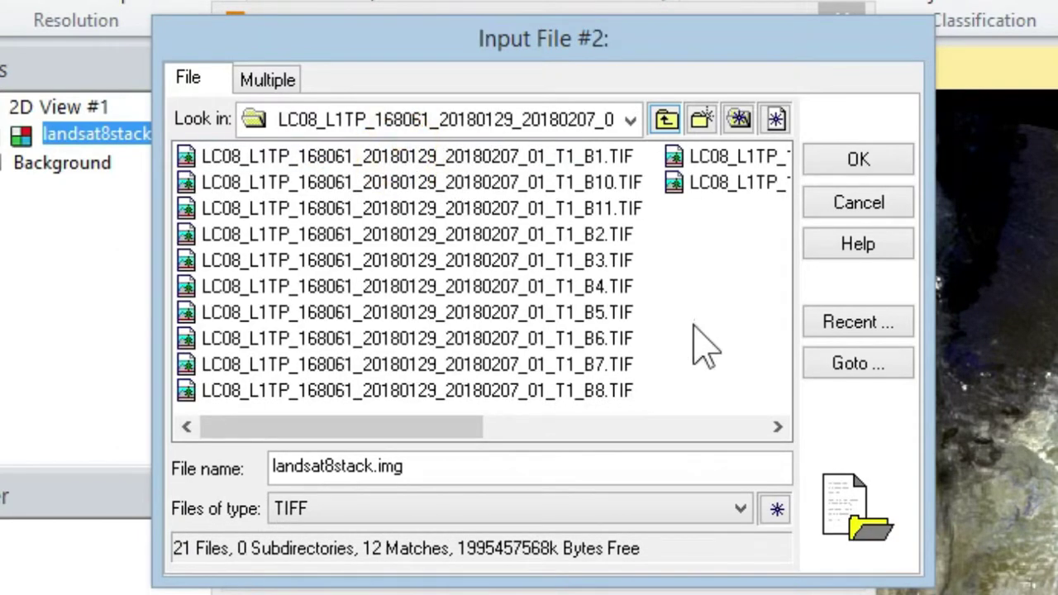
left_click_drag(401, 427, 649, 443)
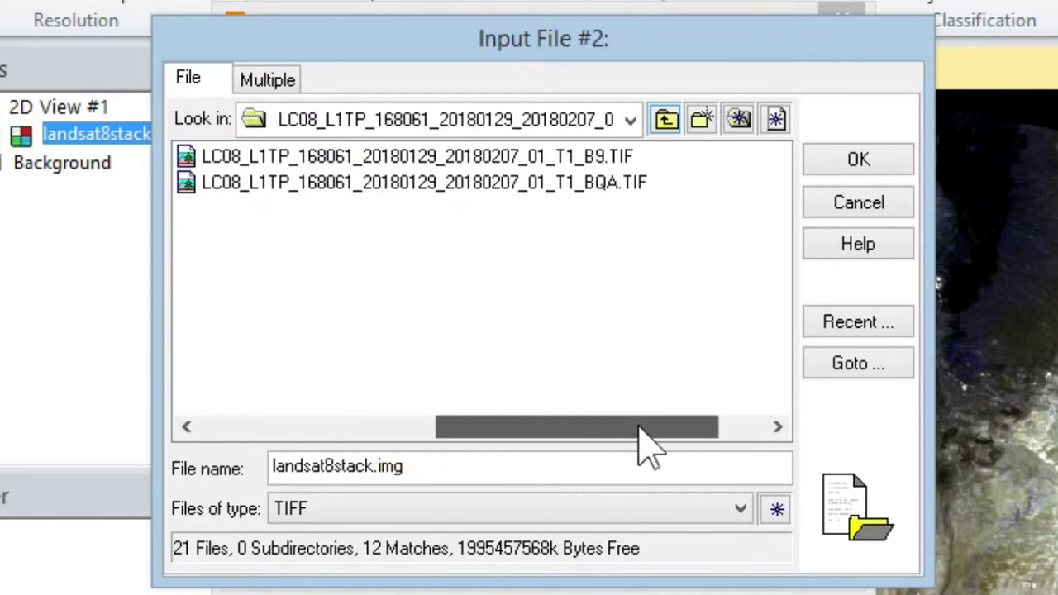
left_click(595, 159)
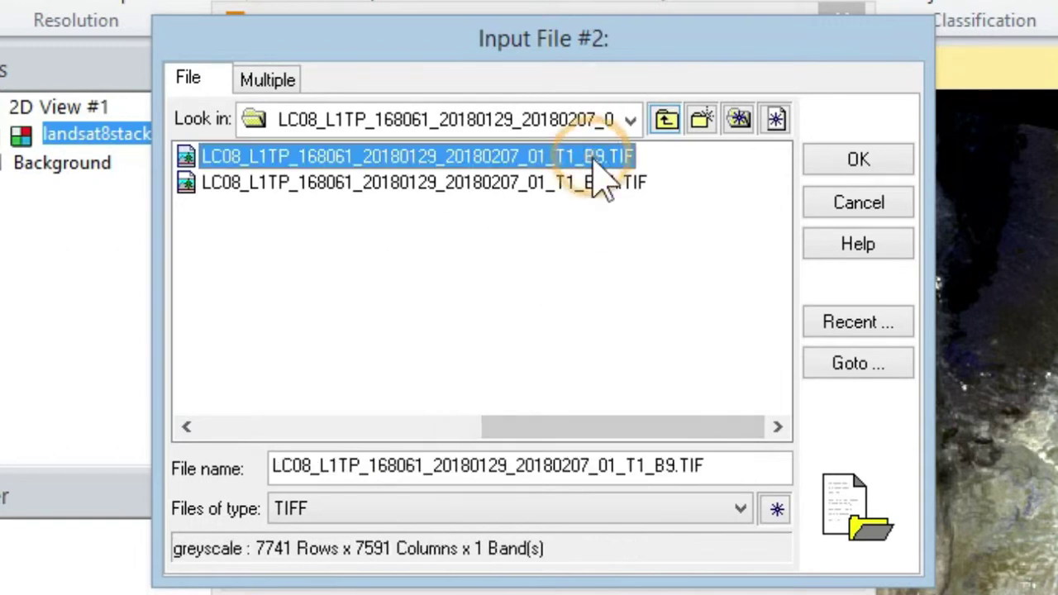
left_click(816, 158)
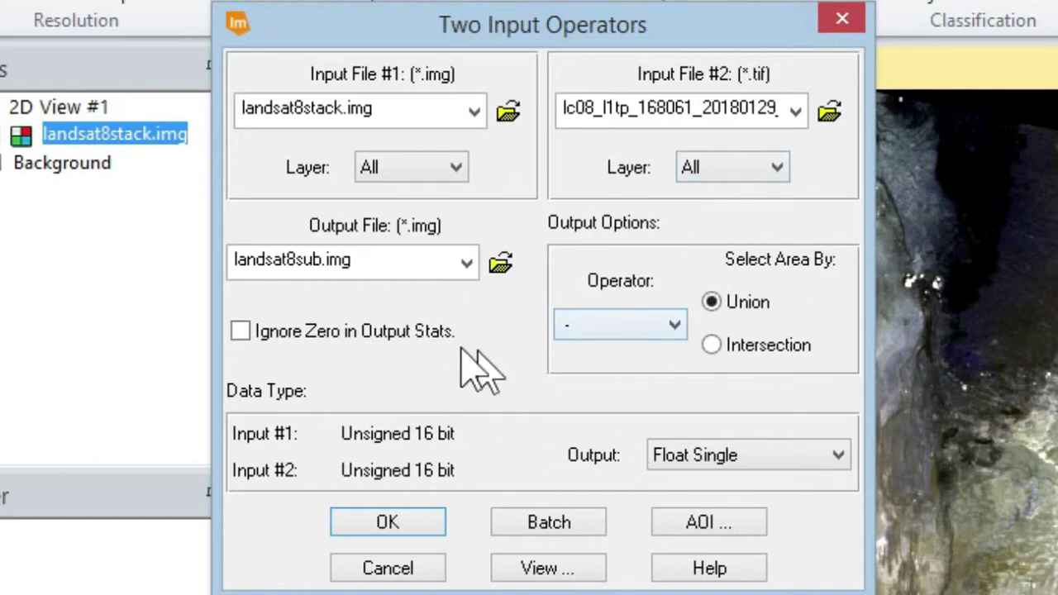
Step: Run the Two Input Operators subtraction to generate landsat8sub.img
left_click(413, 524)
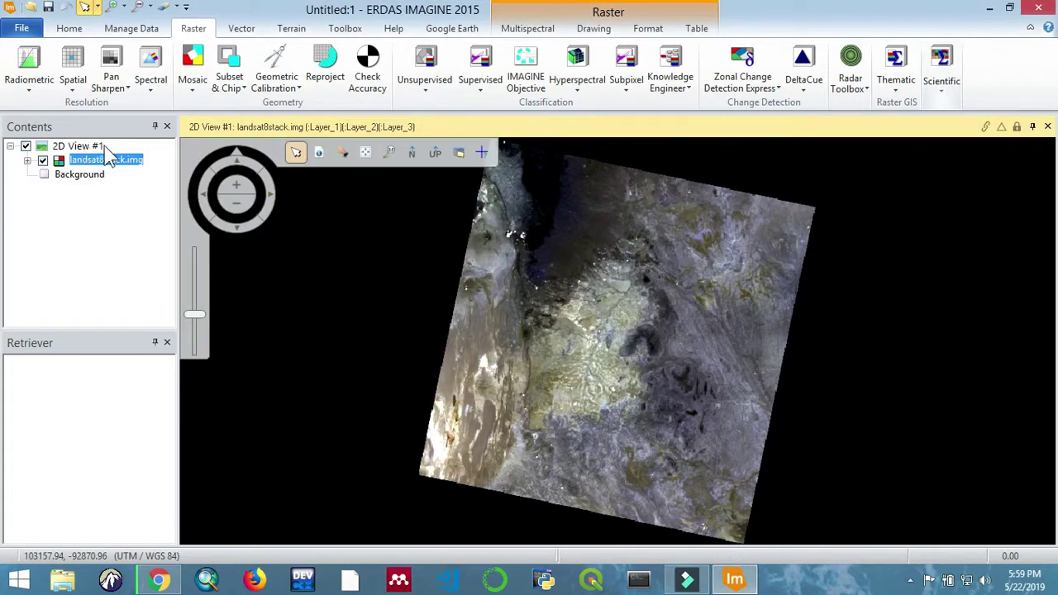
Step: Create a new 2D View #2 beside the first view
left_click(73, 30)
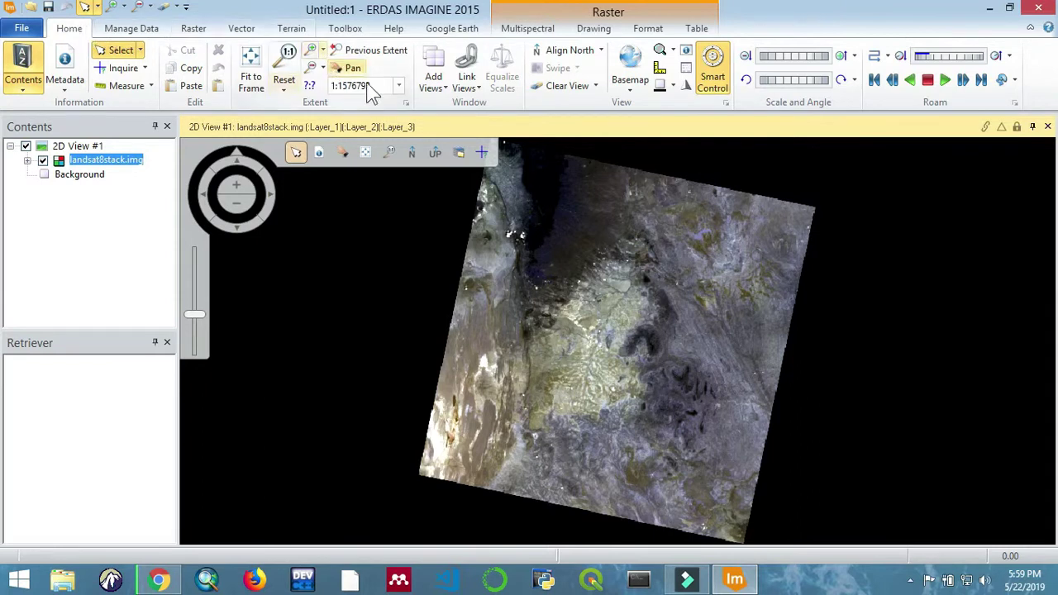
left_click(432, 88)
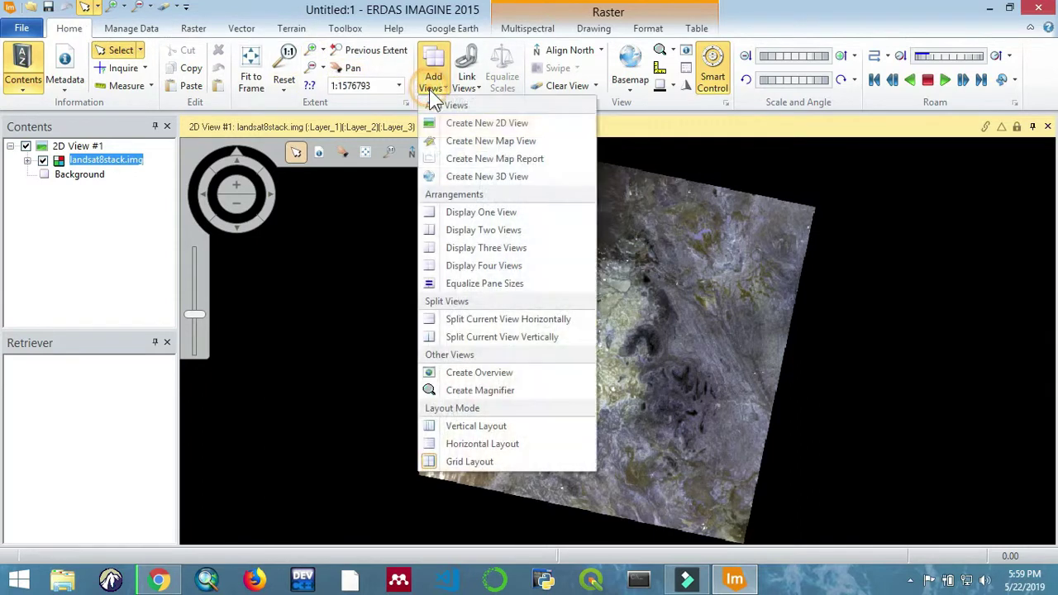
left_click(463, 129)
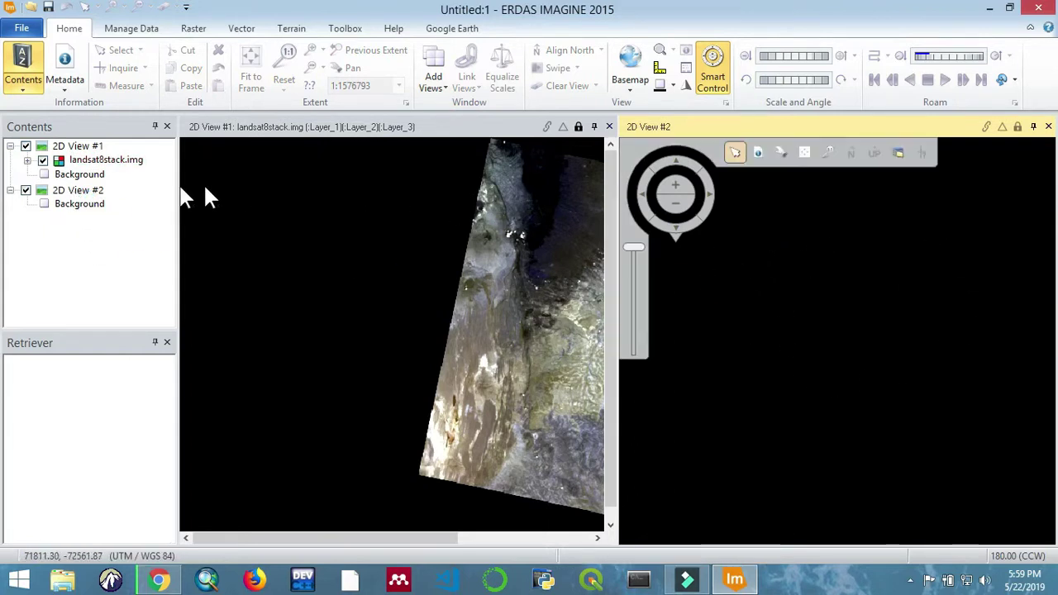
Step: Load landsat8sub.img from the output061 folder into 2D View #2
right_click(98, 194)
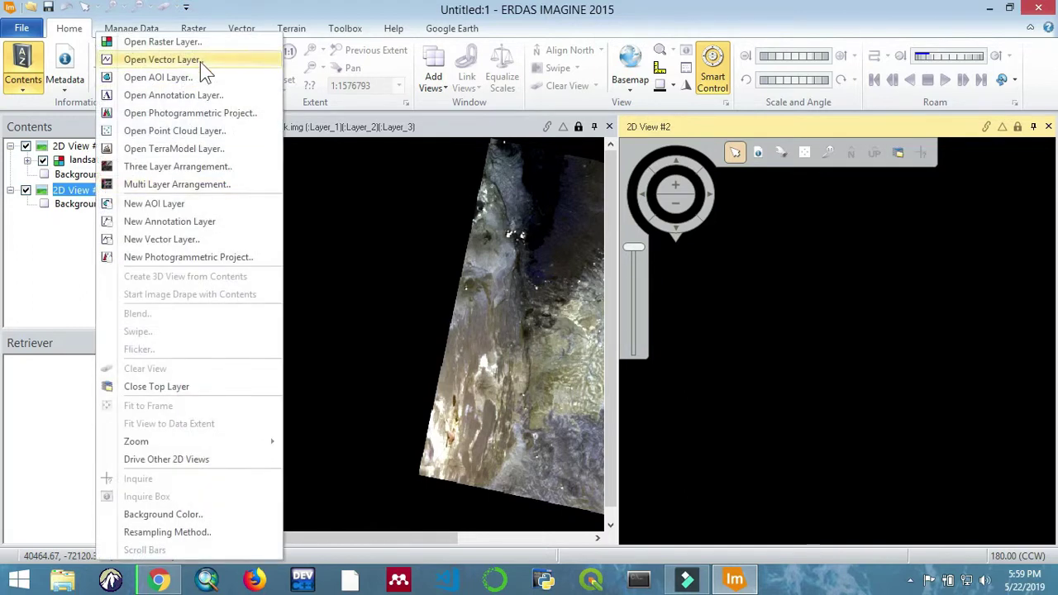
left_click(191, 42)
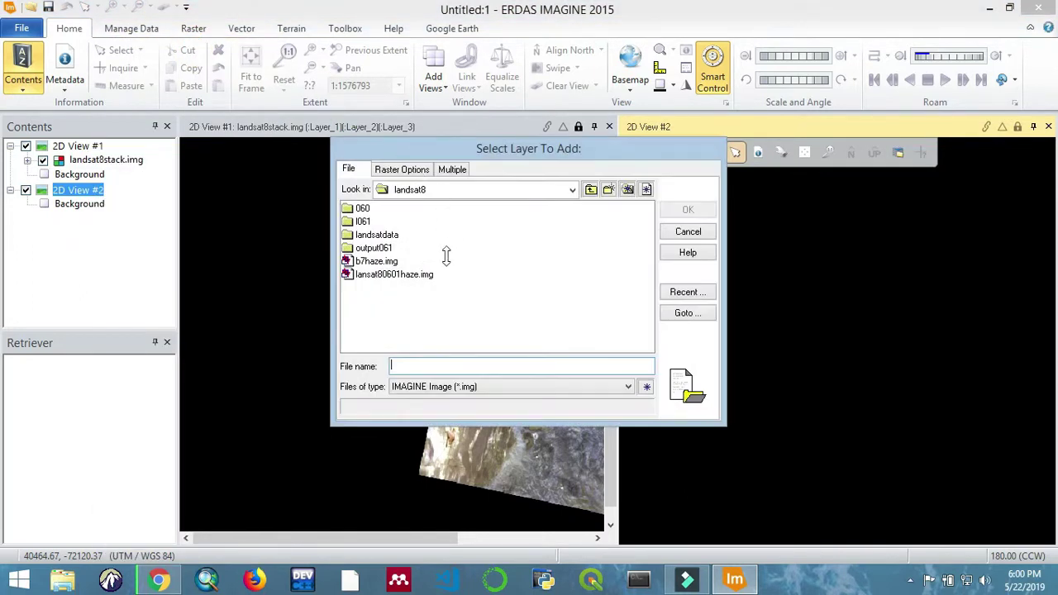
double_click(373, 248)
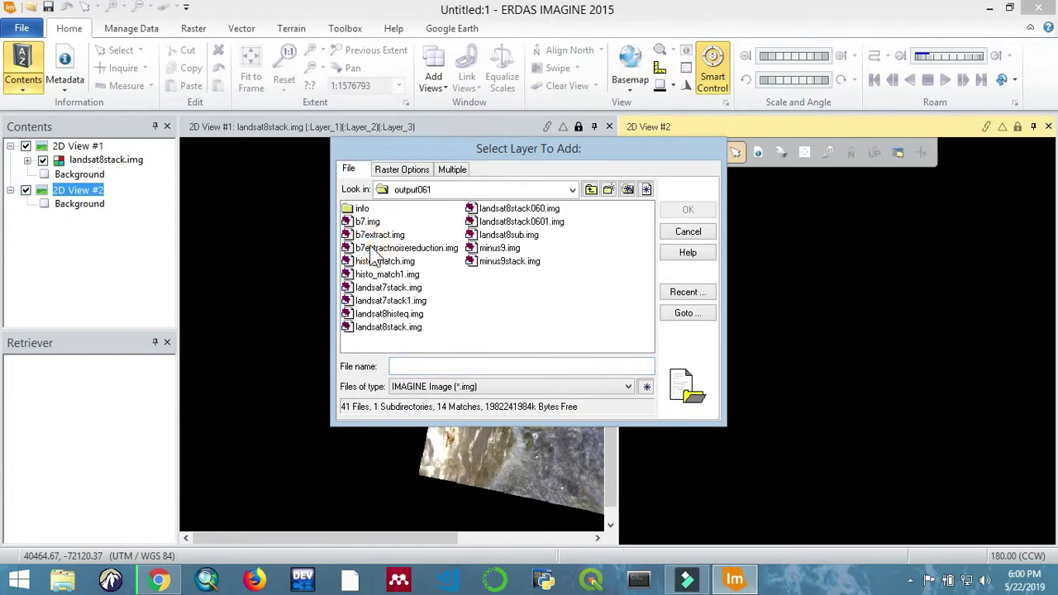
left_click(513, 236)
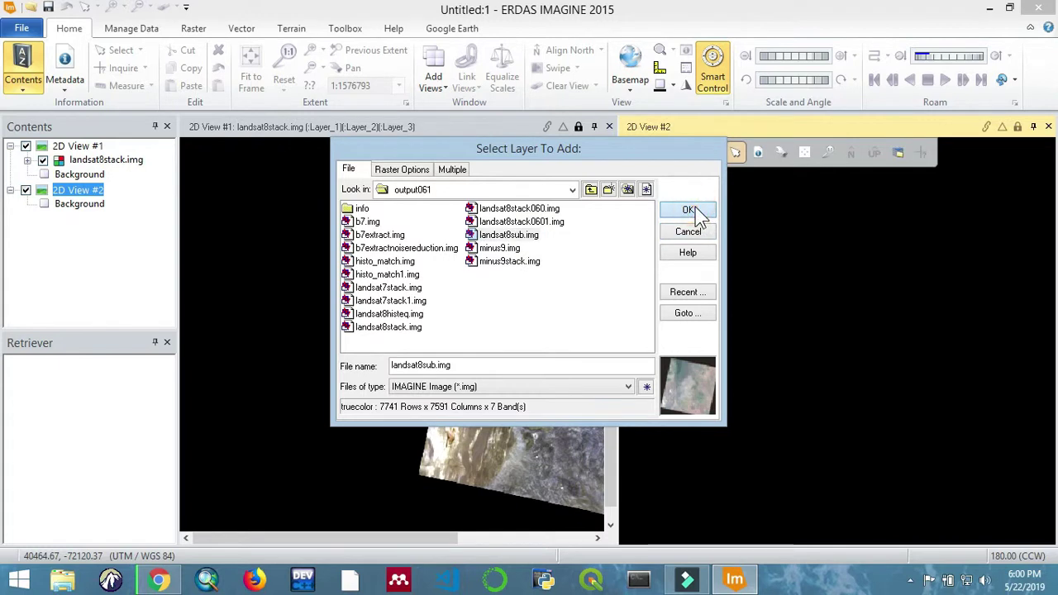
left_click(695, 207)
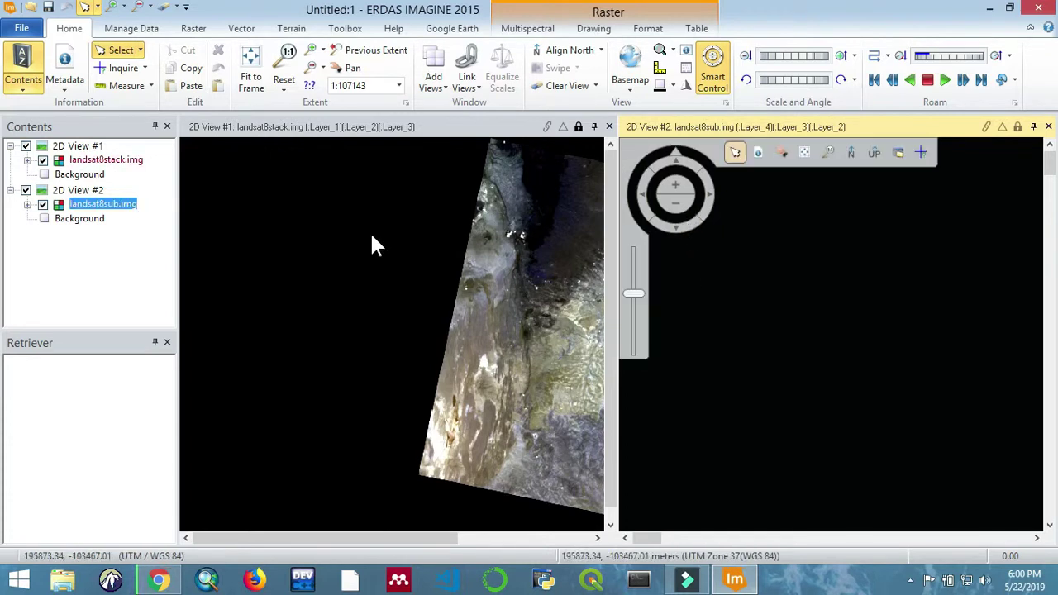
Step: Fit the landsat8sub.img layer to the window in View #2, then make View #1 active
left_click(115, 206)
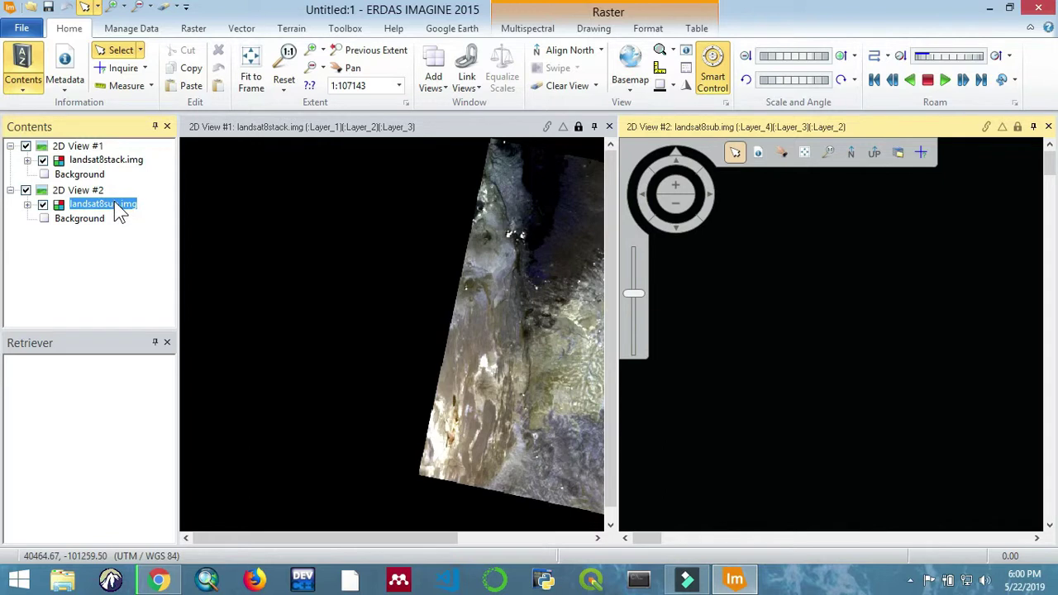
right_click(120, 212)
left_click(192, 335)
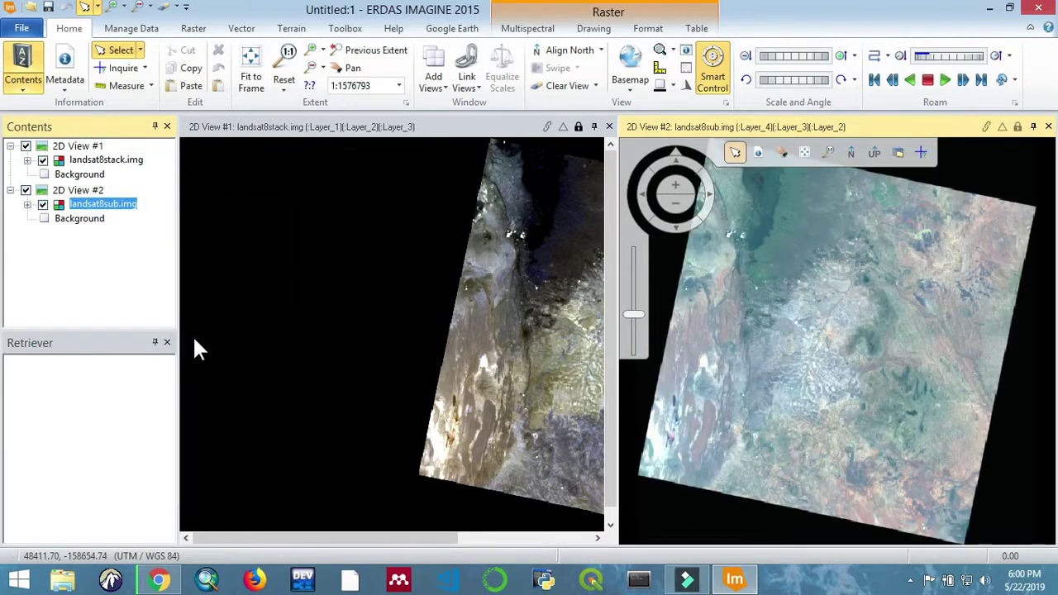
left_click(574, 271)
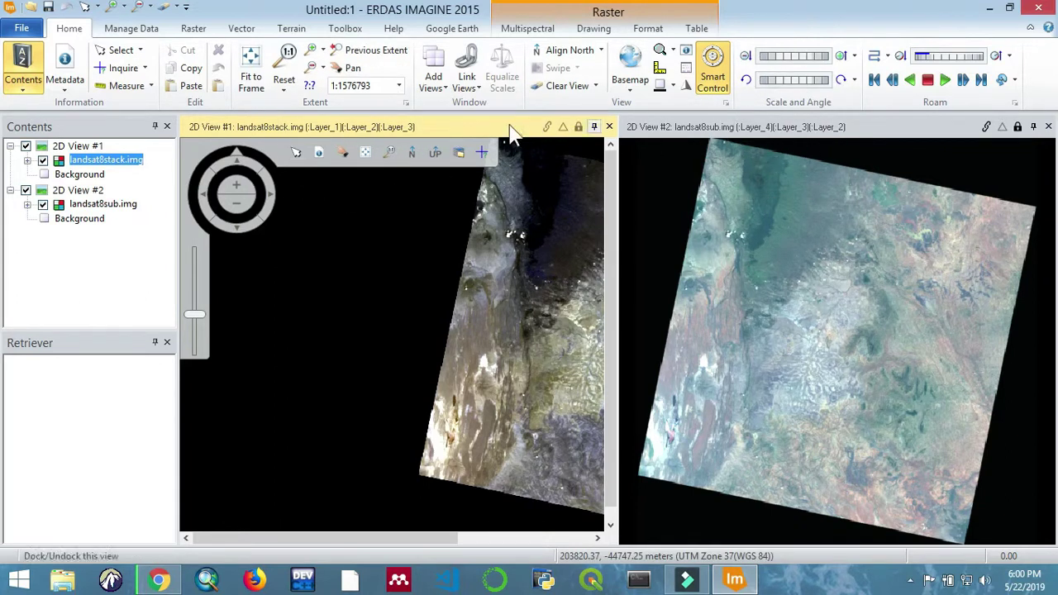
Step: Show landsat8stack.img with Layer_4, Layer_3, Layer_2 as red, green, blue, and sync View #2
left_click(524, 30)
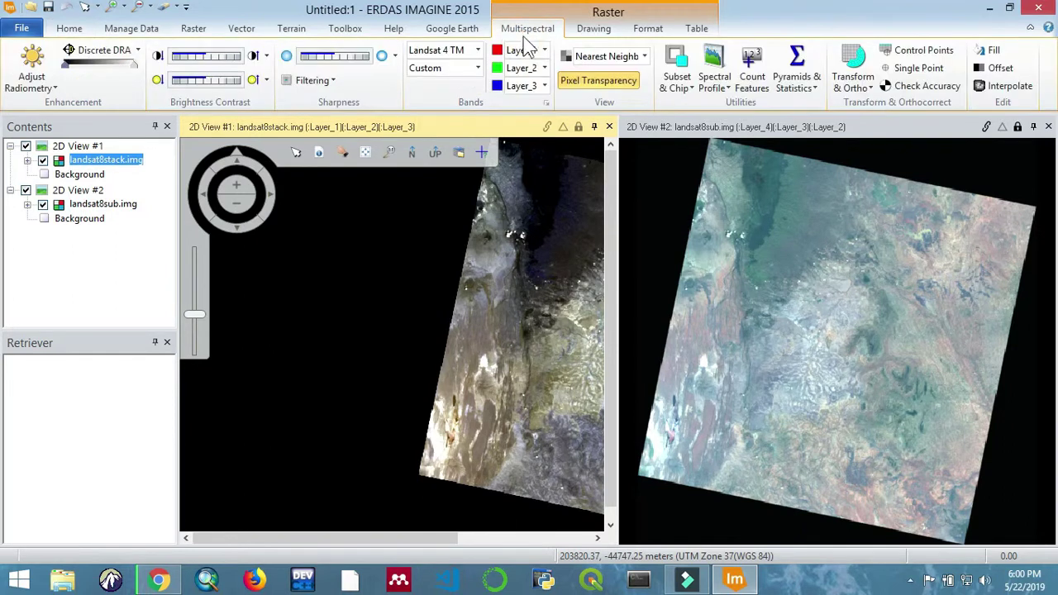
left_click(544, 51)
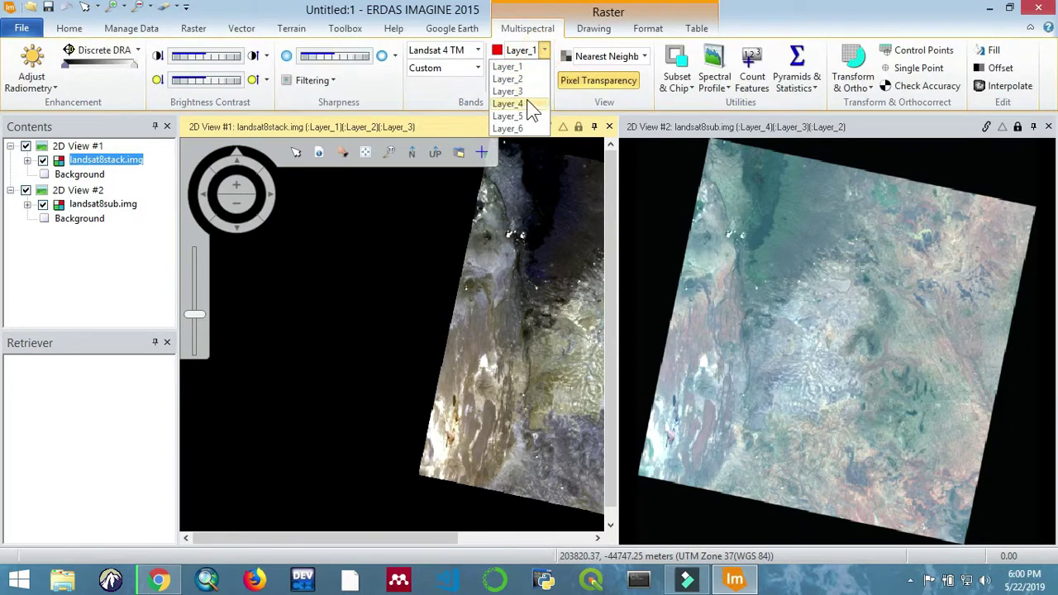
left_click(527, 104)
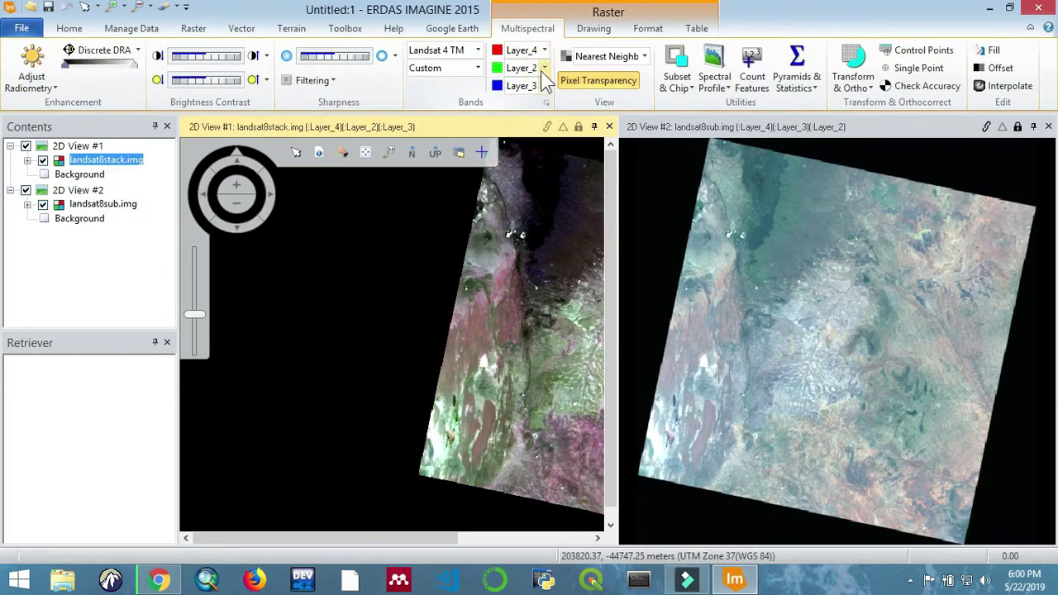
left_click(545, 68)
left_click(522, 106)
left_click(544, 86)
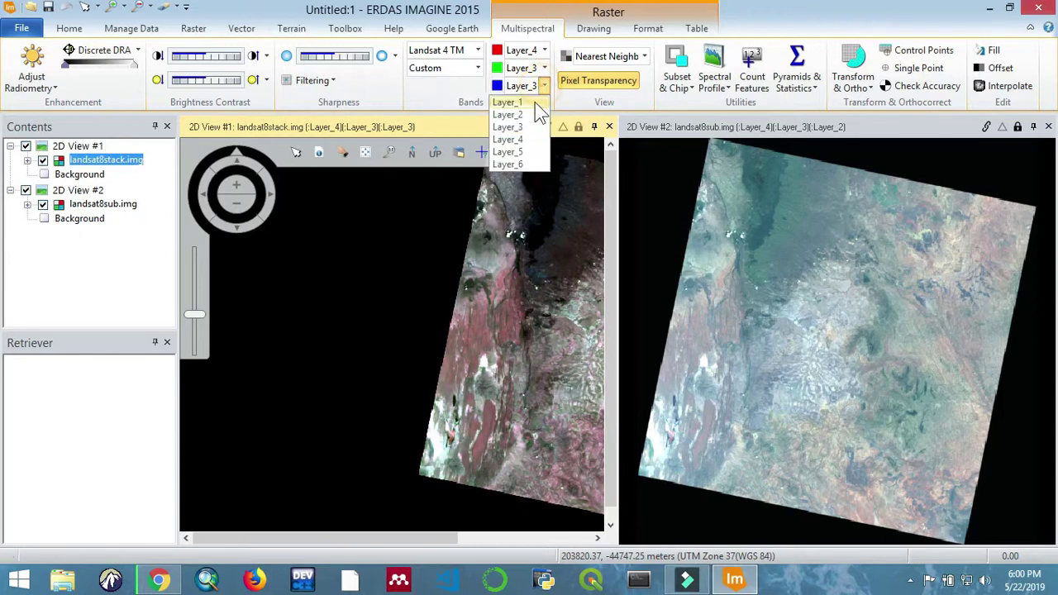
left_click(532, 114)
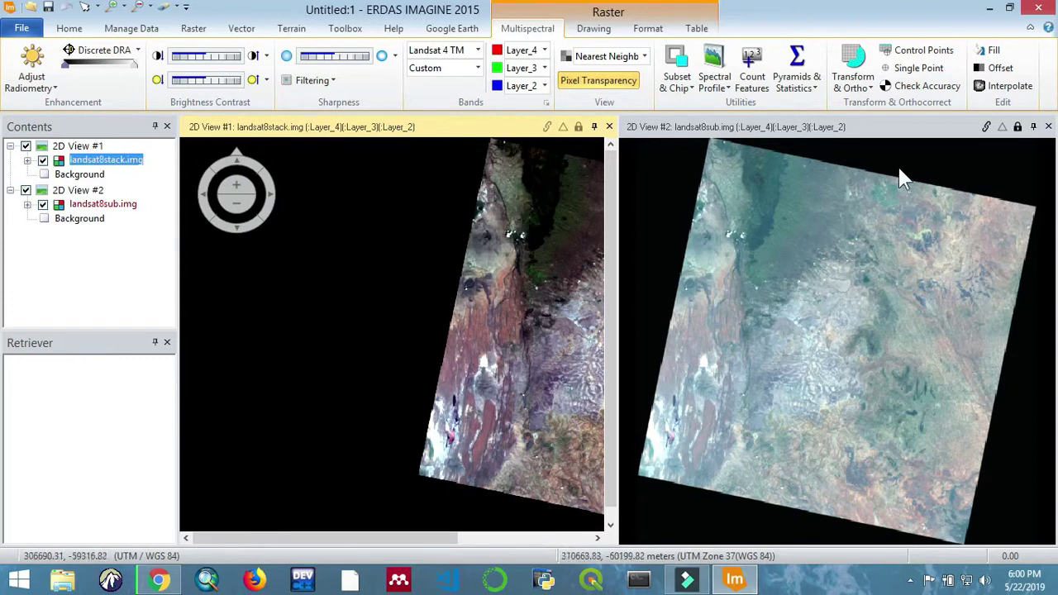
left_click(1016, 127)
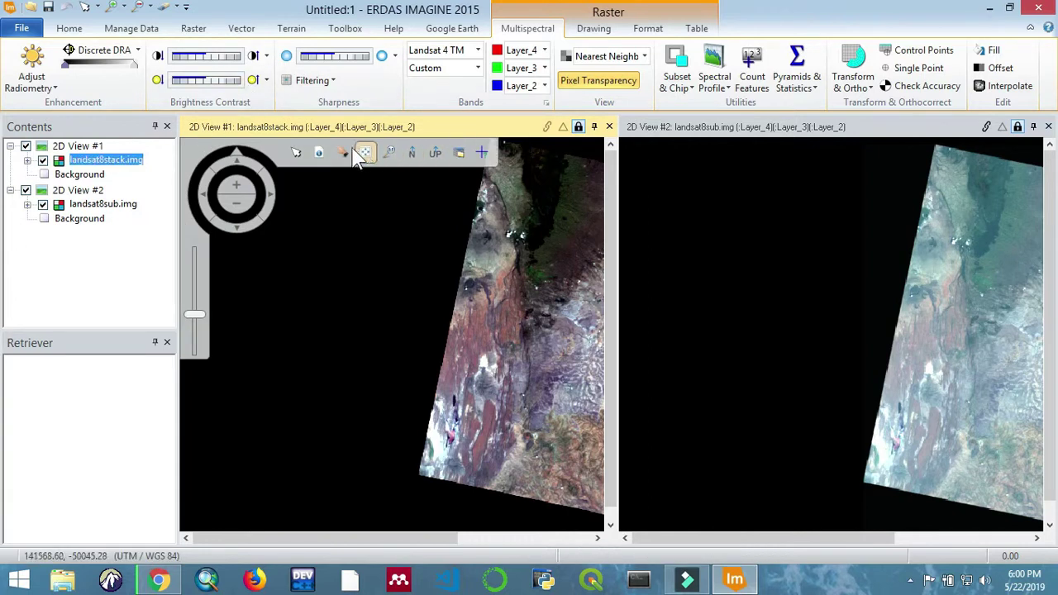
Step: Pan and zoom View #1 into the central scene so linked View #2 follows
left_click(479, 244)
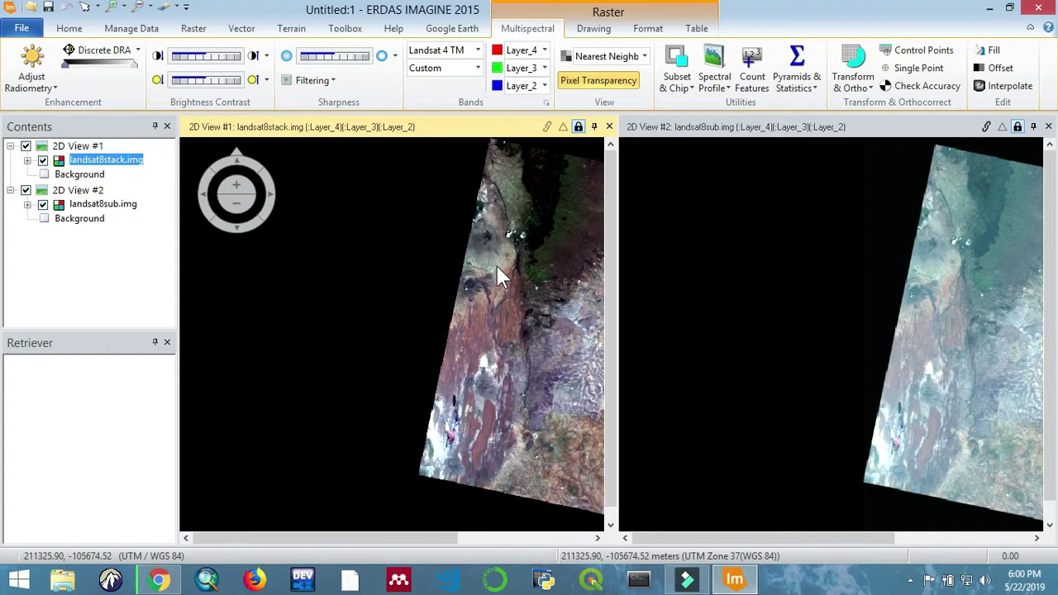
left_click_drag(497, 266, 289, 261)
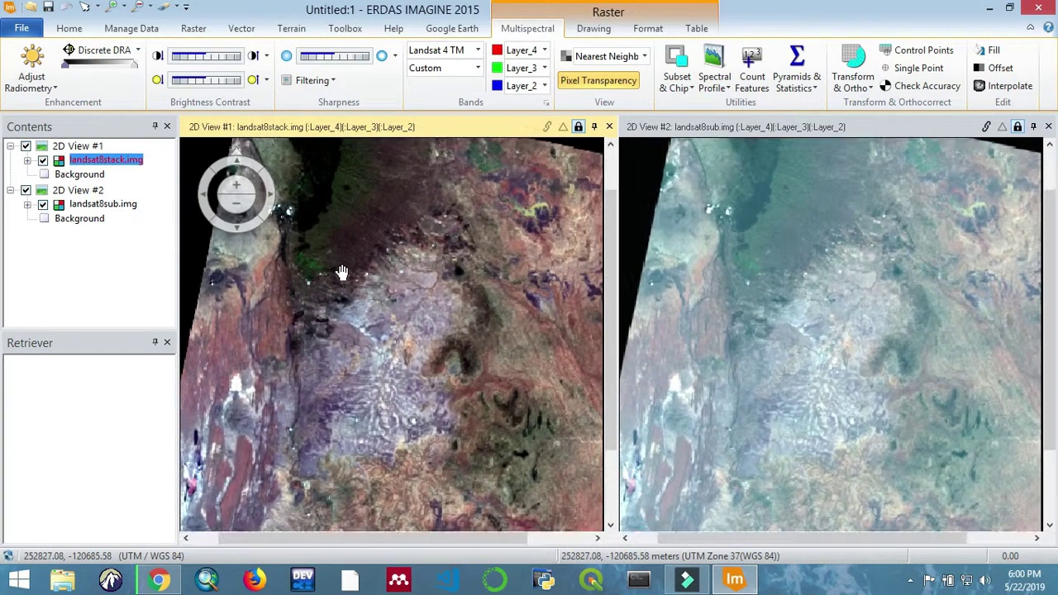
scroll(342, 271, "up", 2)
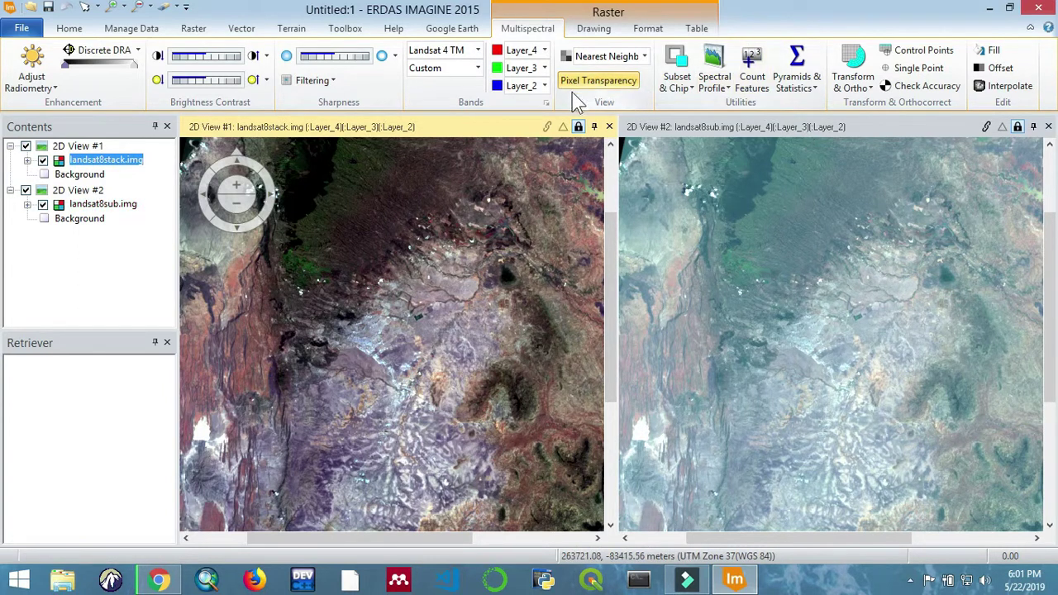
mouse_move(302, 139)
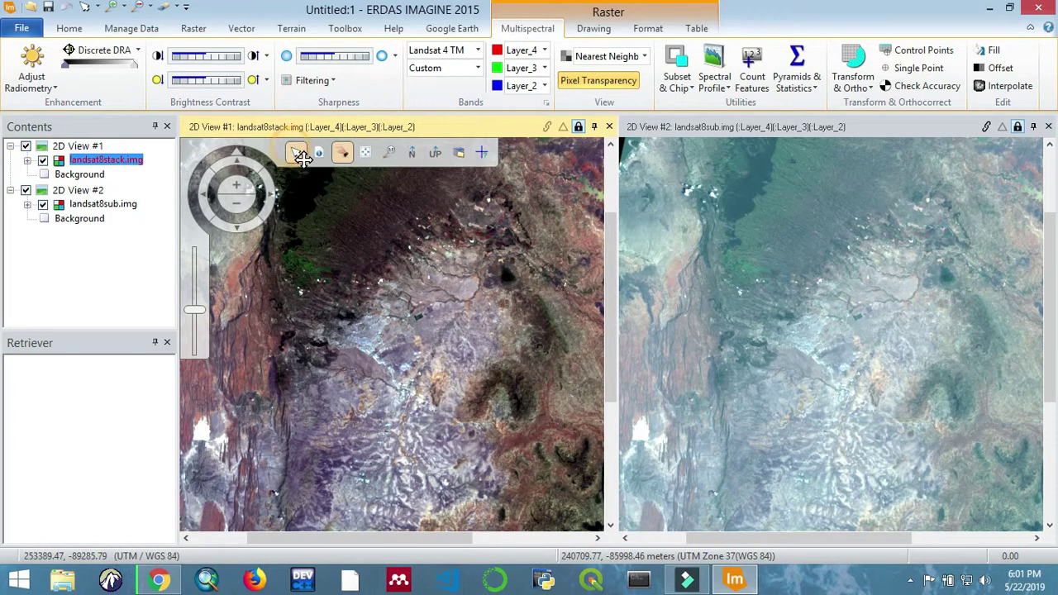
mouse_move(303, 159)
left_mouse_down()
mouse_move(446, 216)
mouse_move(460, 236)
mouse_move(261, 149)
mouse_move(296, 157)
left_mouse_up()
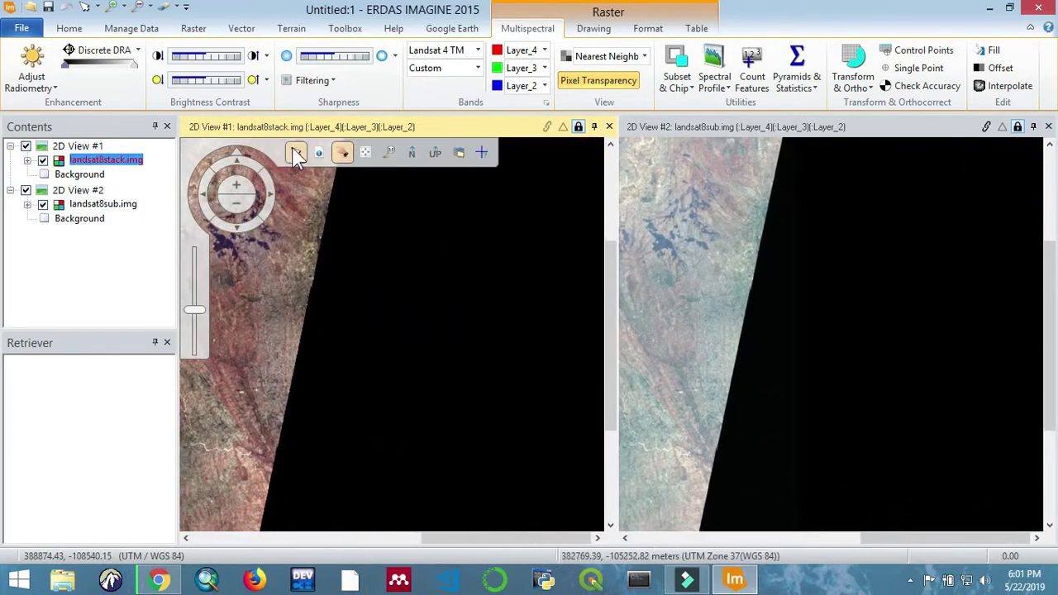
left_click(296, 154)
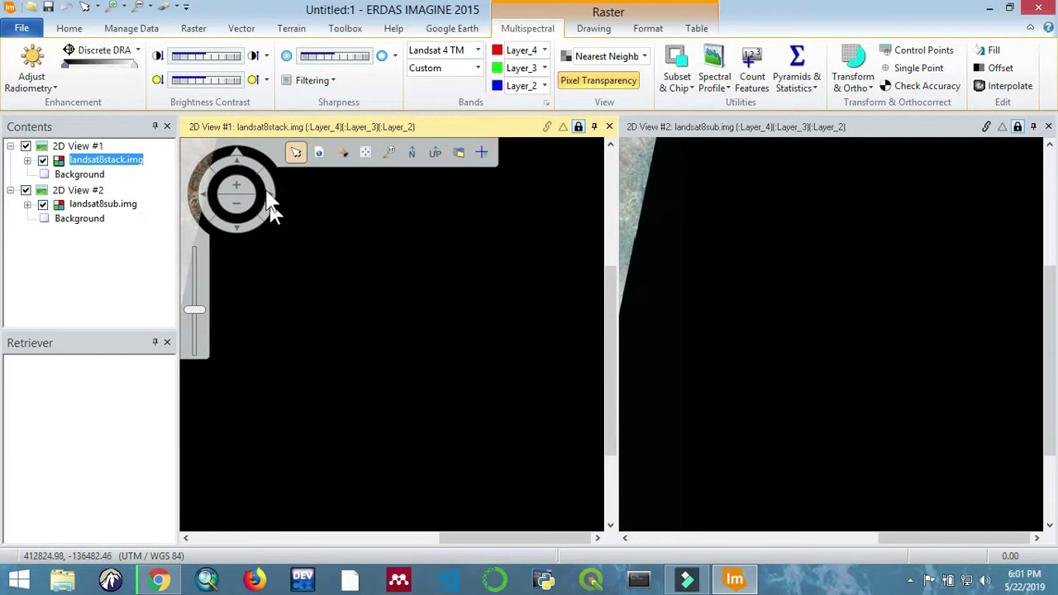
left_click(342, 152)
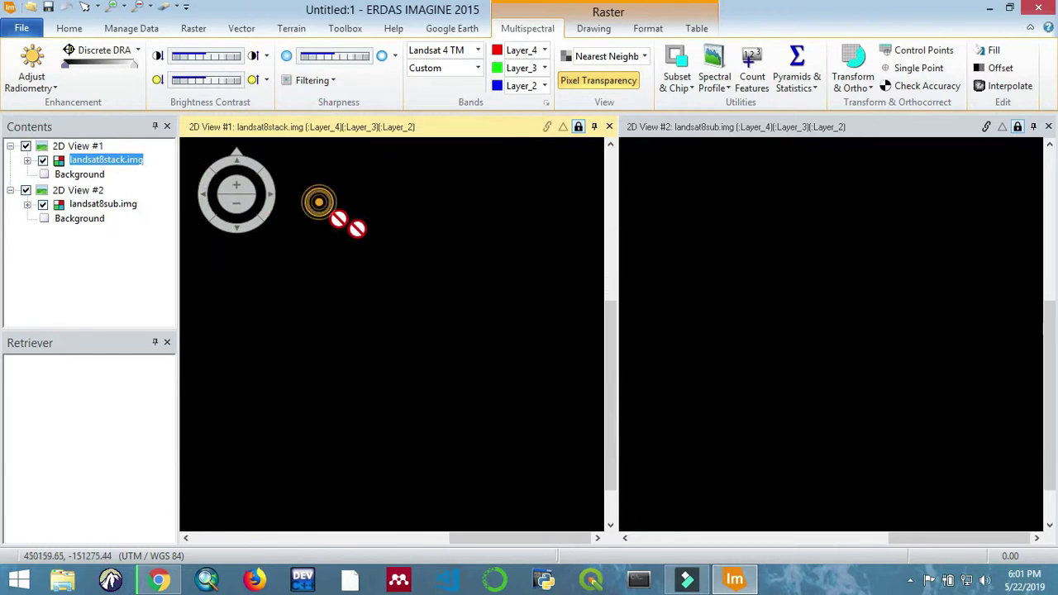
left_click_drag(319, 202, 502, 276)
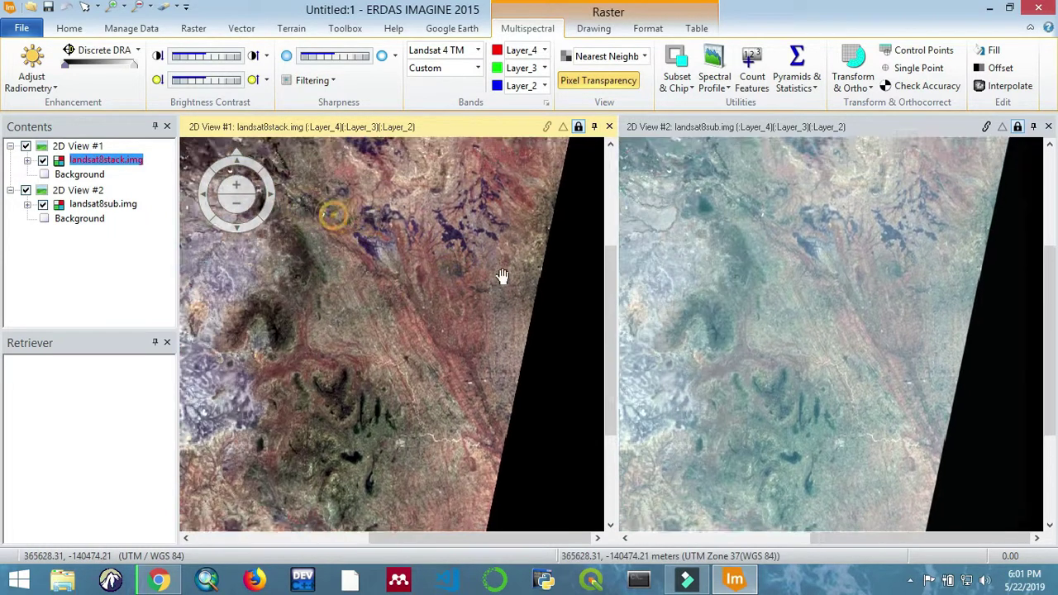
mouse_move(346, 154)
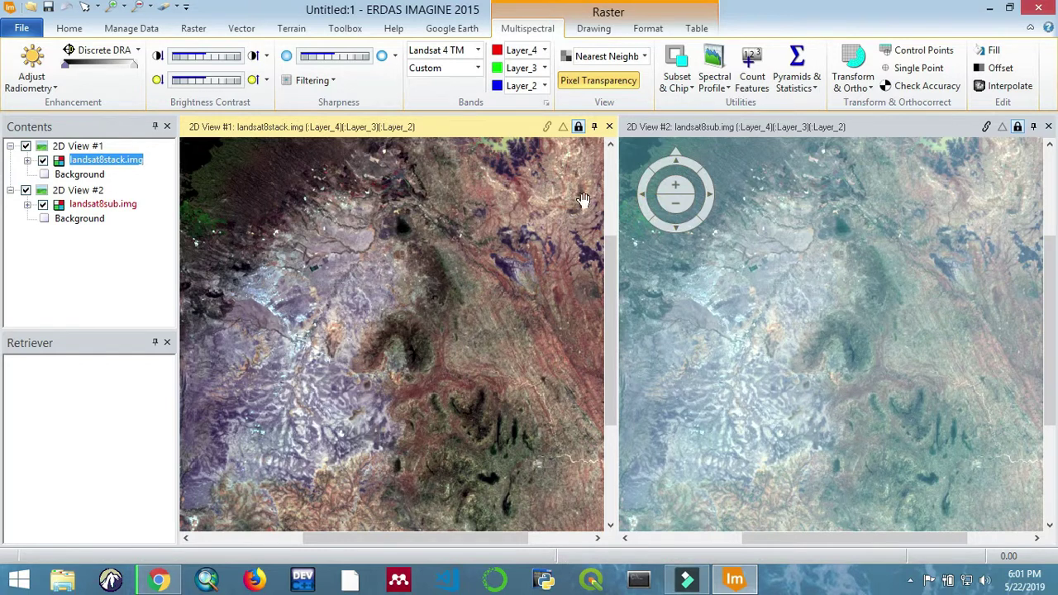
Step: Pan View #1 right and down and zoom in on the dark patch, with View #2 following
left_click(713, 277)
left_click(557, 284)
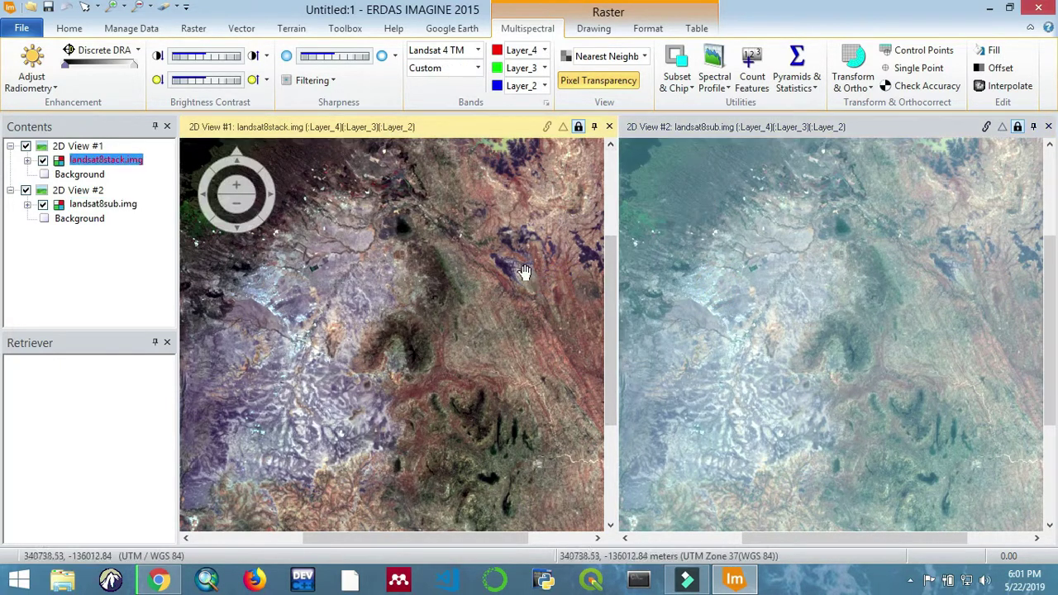
left_click_drag(520, 275, 465, 295)
scroll(465, 296, "up", 2)
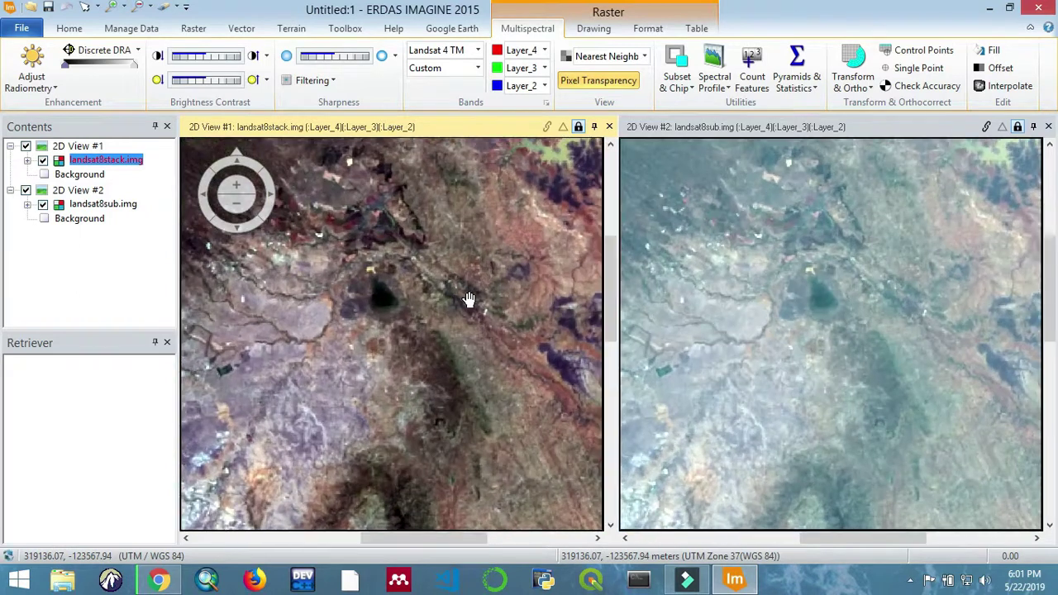